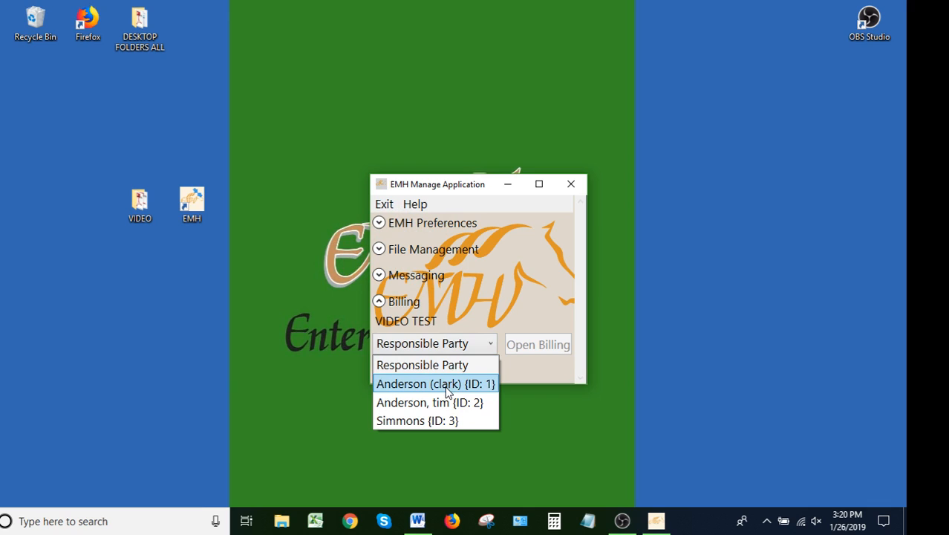
# Open billing for the second named responsible party in the list and expand the unpaid event items.
pyautogui.click(438, 401)
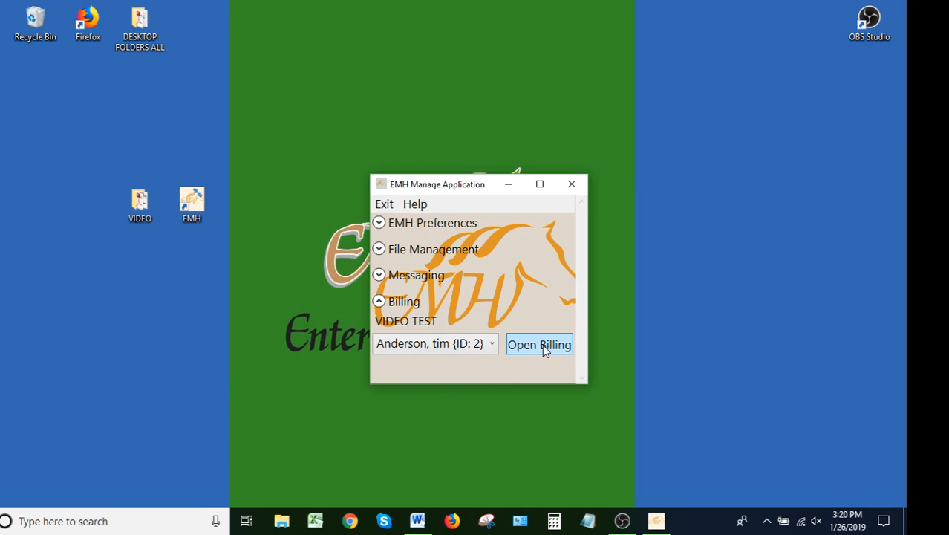
pyautogui.click(543, 344)
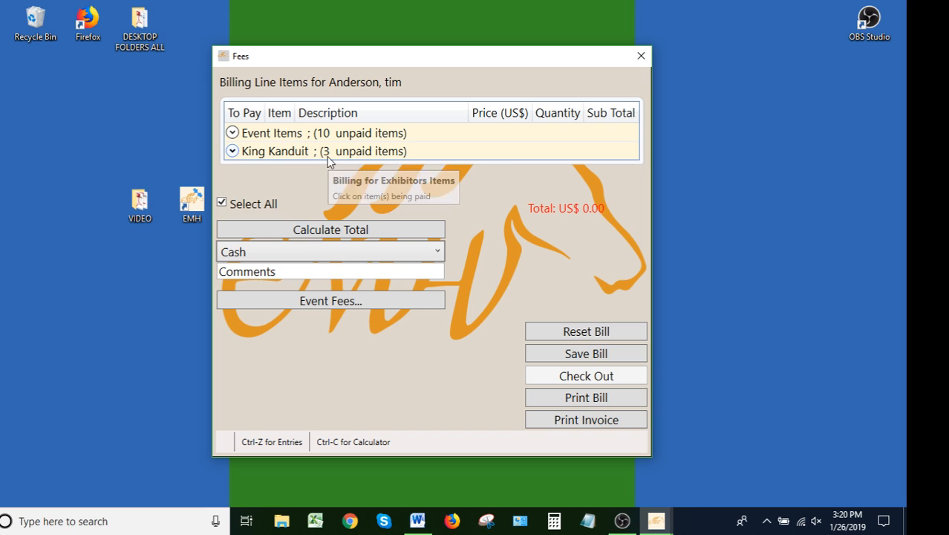
pyautogui.click(260, 134)
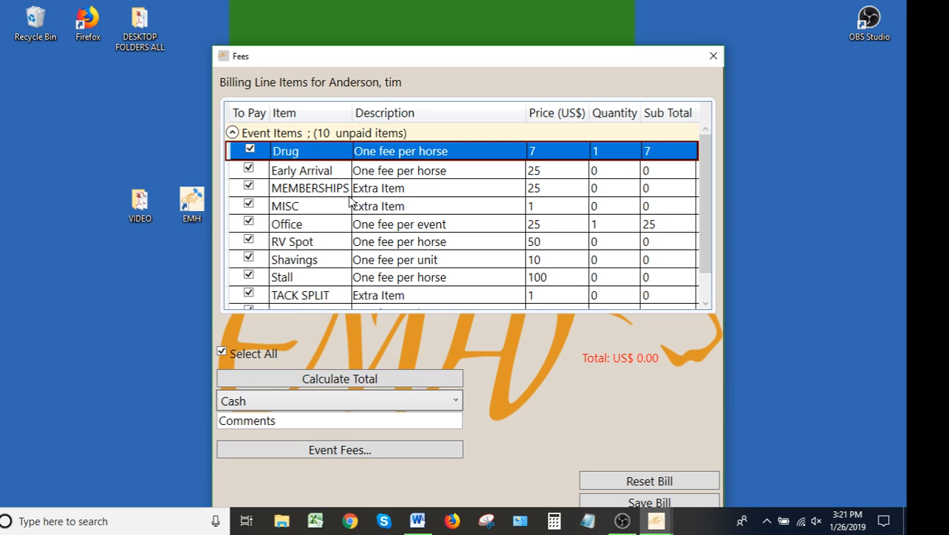
# Set the quantities of the Early Arrival and MEMBERSHIPS event items to 1 each.
pyautogui.click(600, 172)
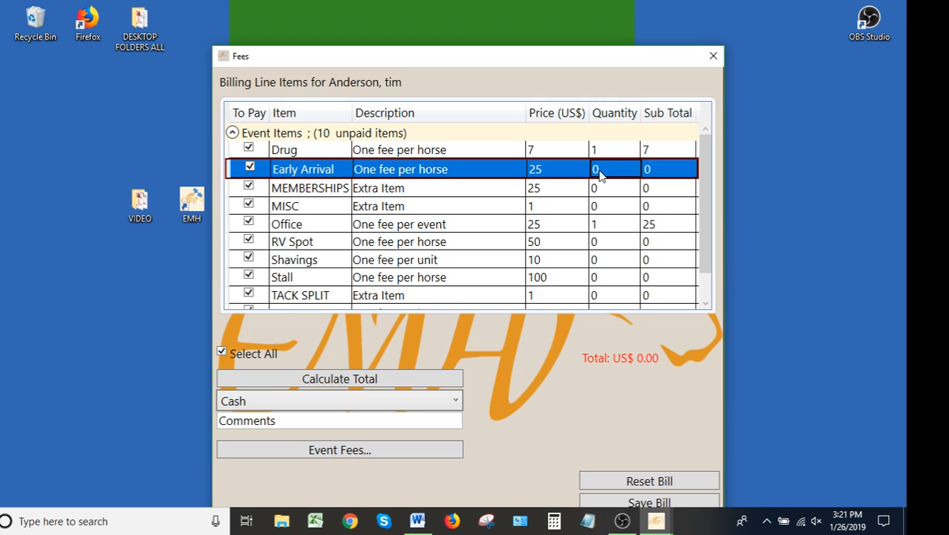
pyautogui.write('1')
pyautogui.press('Return')
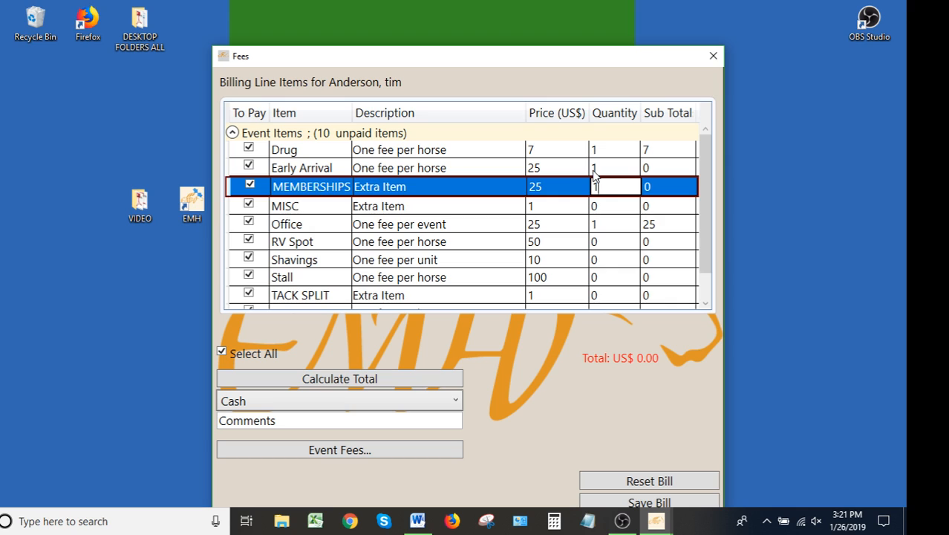
pyautogui.press('Return')
pyautogui.press('Return')
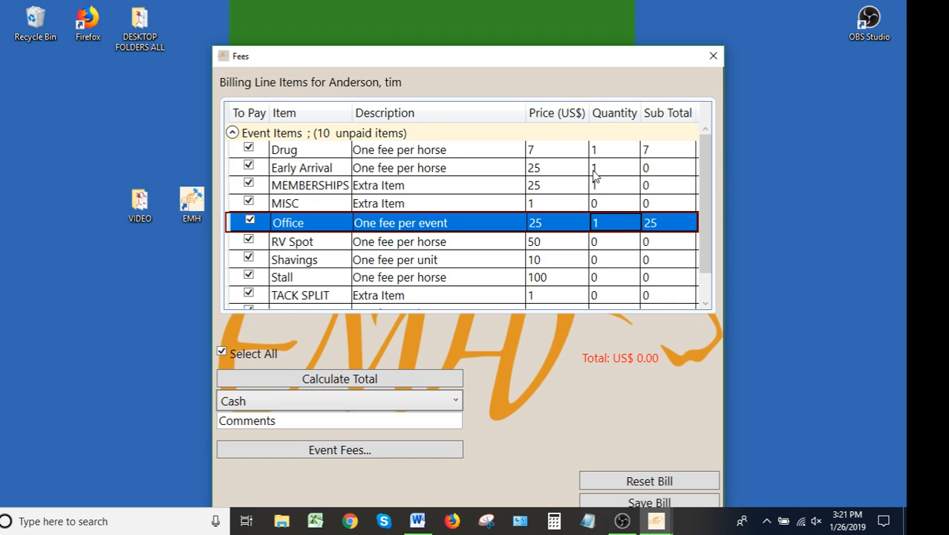
# Set the event item quantities to 1 for RV Spot, 5 for Shavings and 1 for Stall.
pyautogui.click(607, 240)
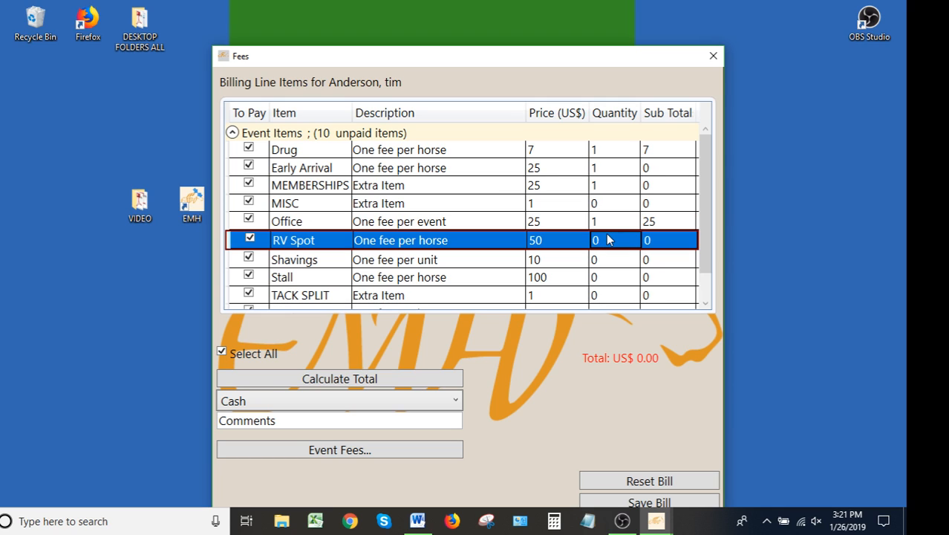
pyautogui.write('1')
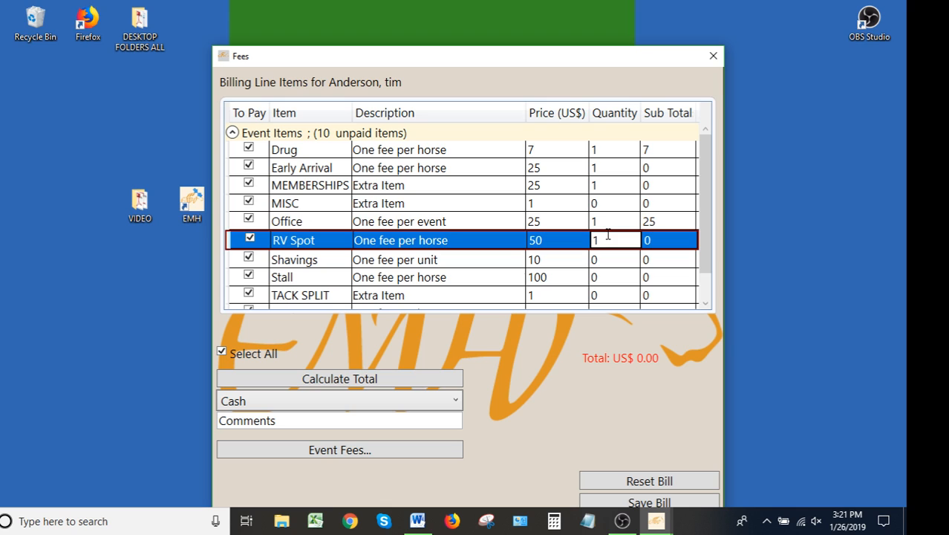
pyautogui.press('Return')
pyautogui.write('5')
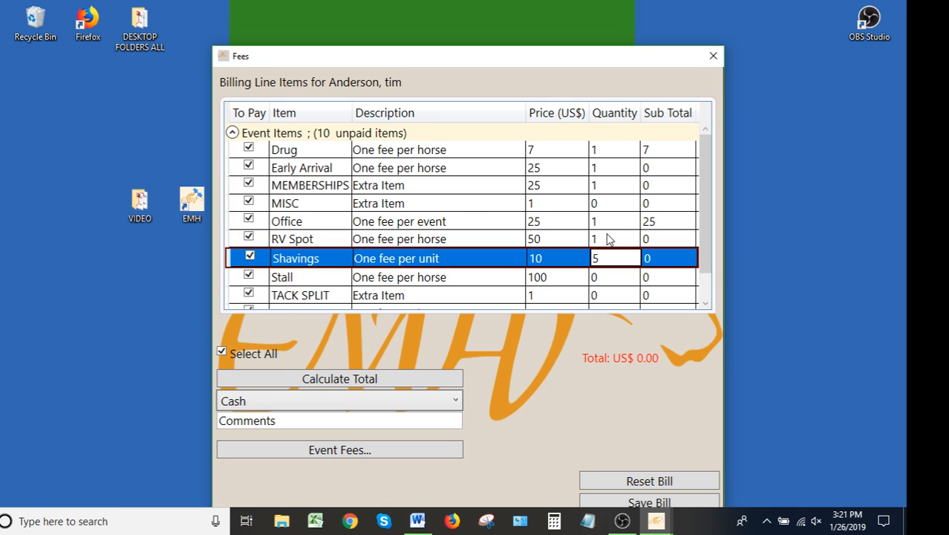
pyautogui.press('Return')
pyautogui.write('1')
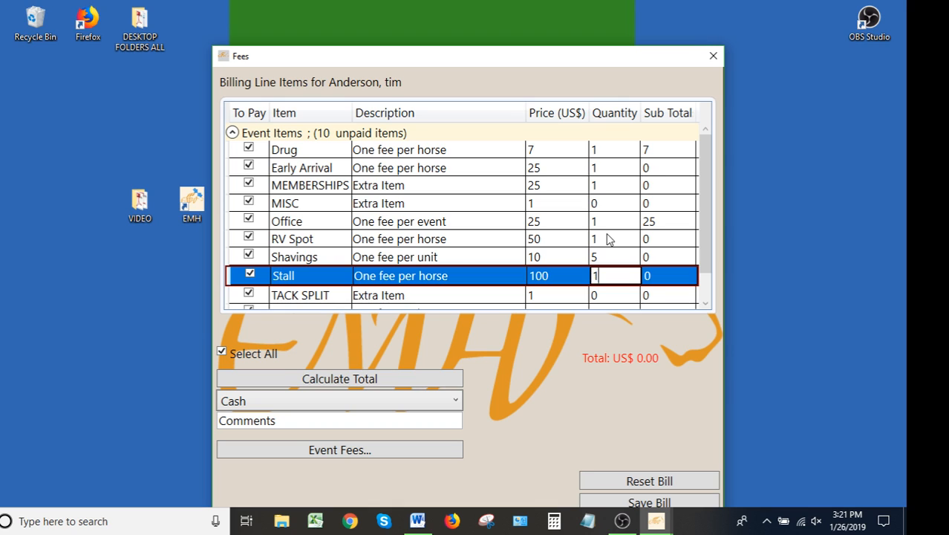
pyautogui.press('Return')
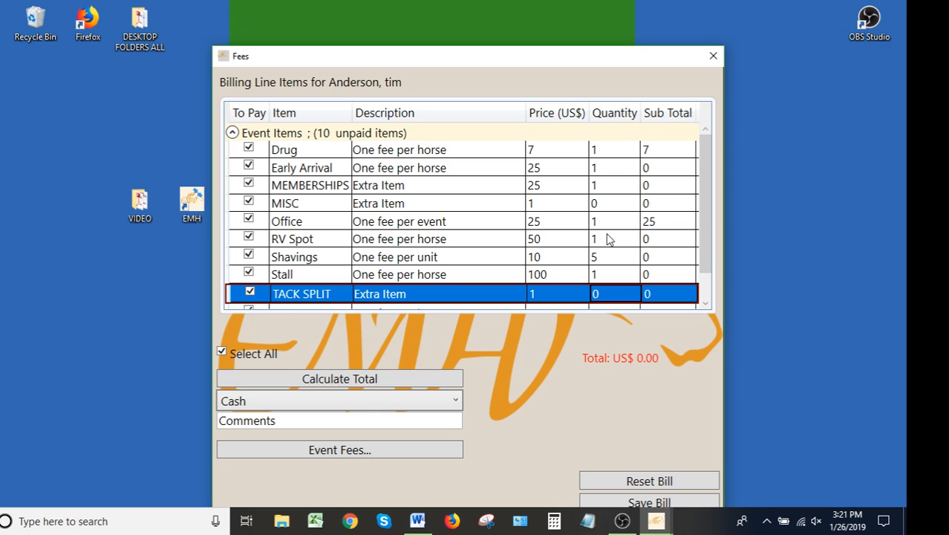
# Set the TACK SPLIT quantity to 18 and the Warmup quantity to 2.
pyautogui.write('18')
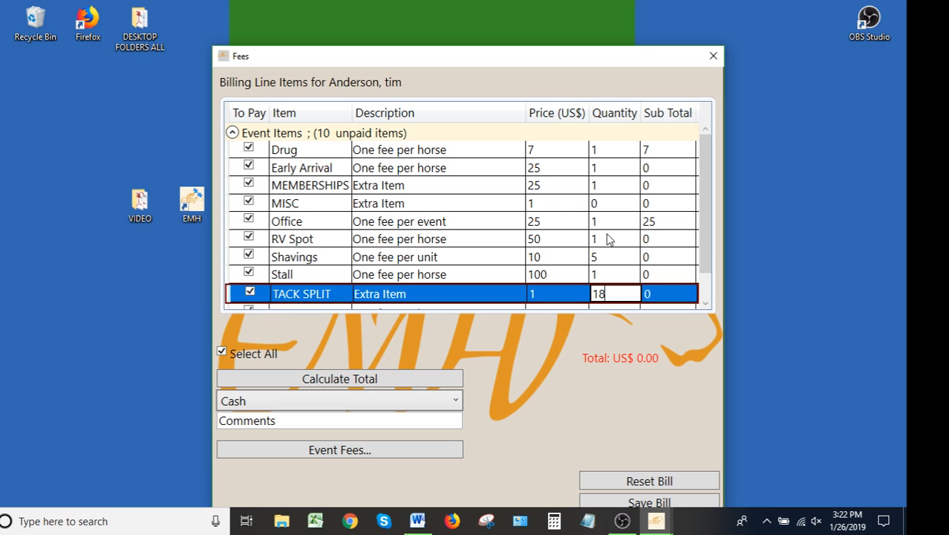
pyautogui.press('Return')
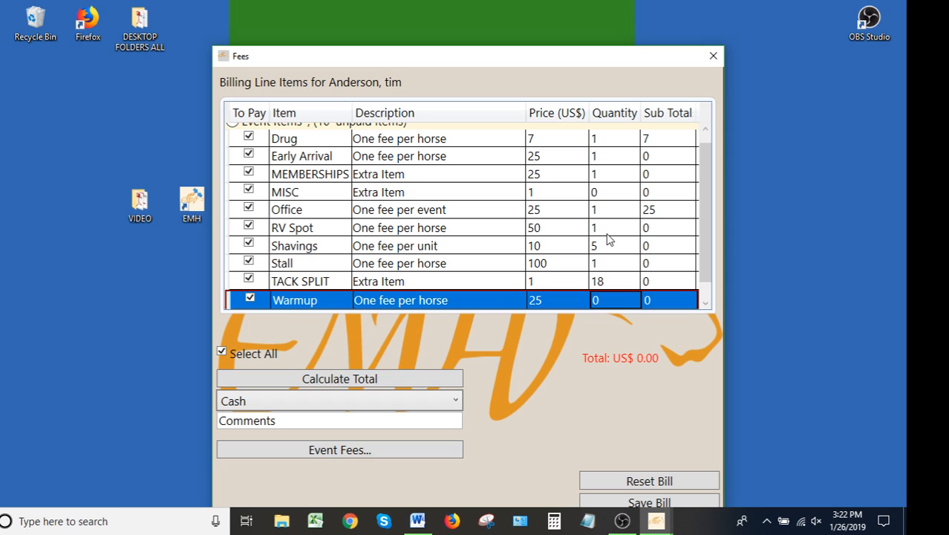
pyautogui.write('2')
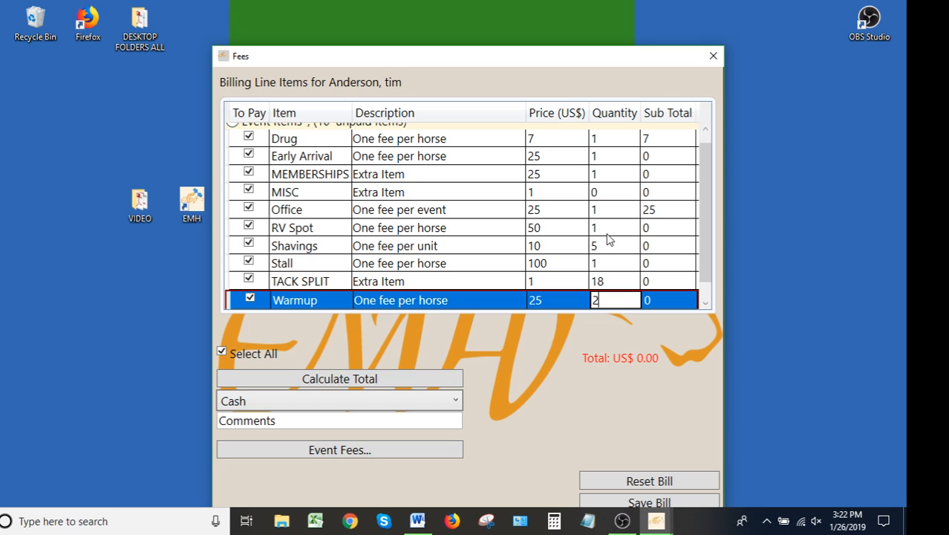
pyautogui.press('Return')
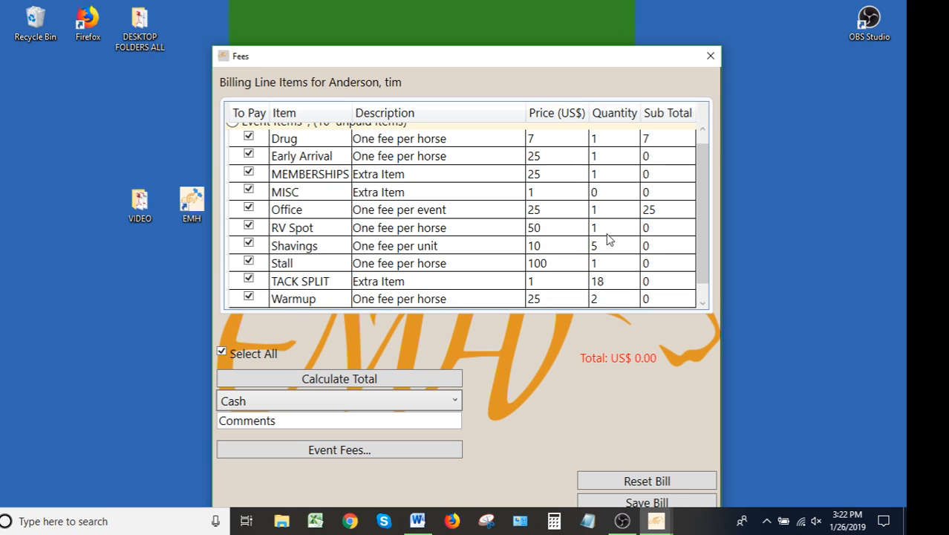
# Collapse the event items, review the unpaid items for King Kanduit and calculate the bill total.
pyautogui.scroll(-1, 631, 200)
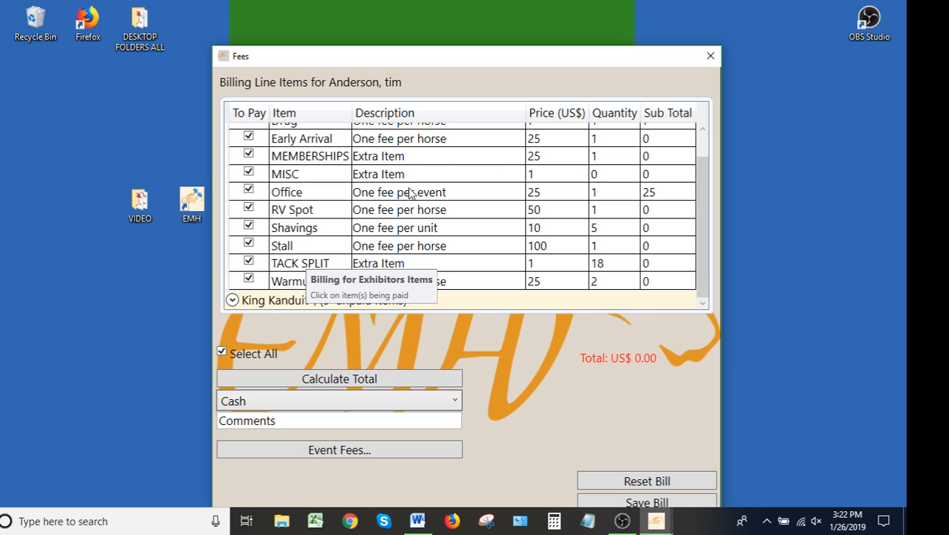
pyautogui.scroll(1, 412, 191)
pyautogui.click(232, 133)
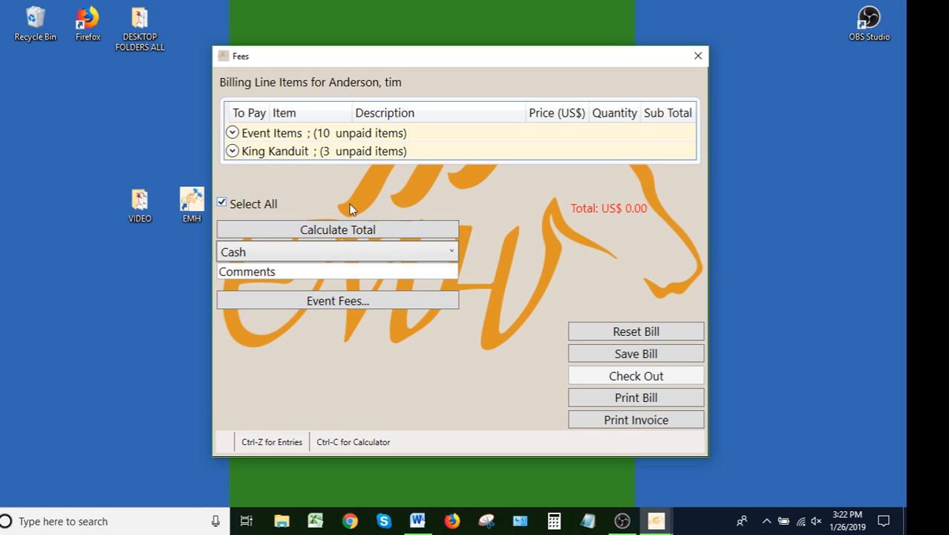
pyautogui.click(231, 151)
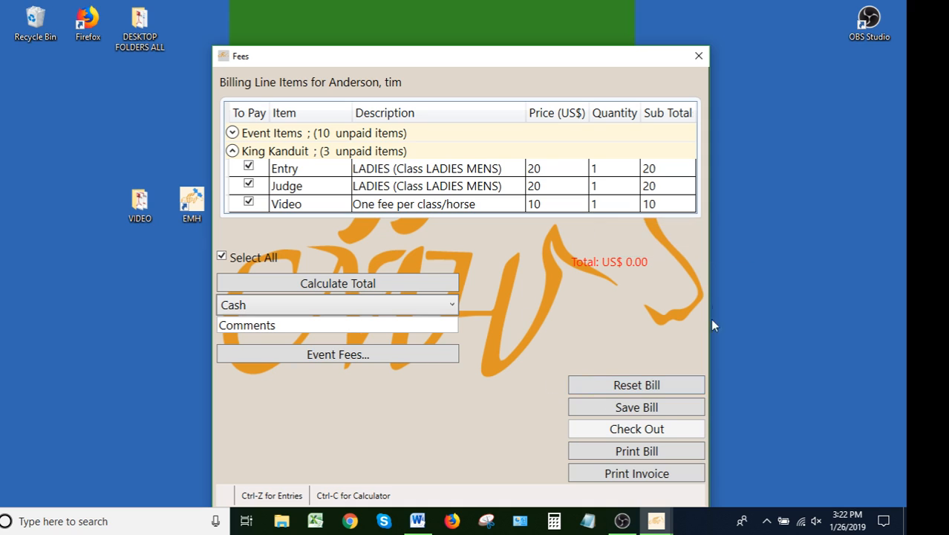
pyautogui.click(288, 280)
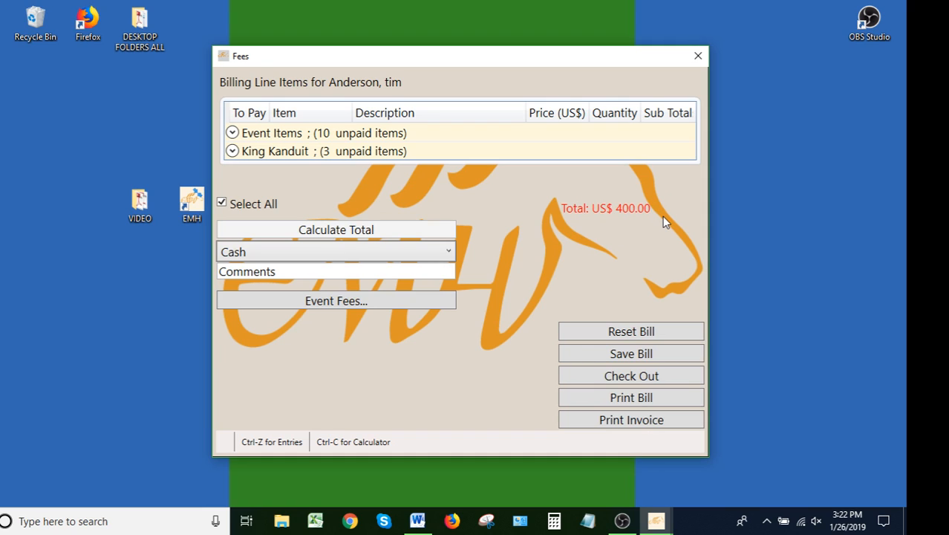
# Set the payment method to Check and enter 120 as the comment.
pyautogui.click(446, 252)
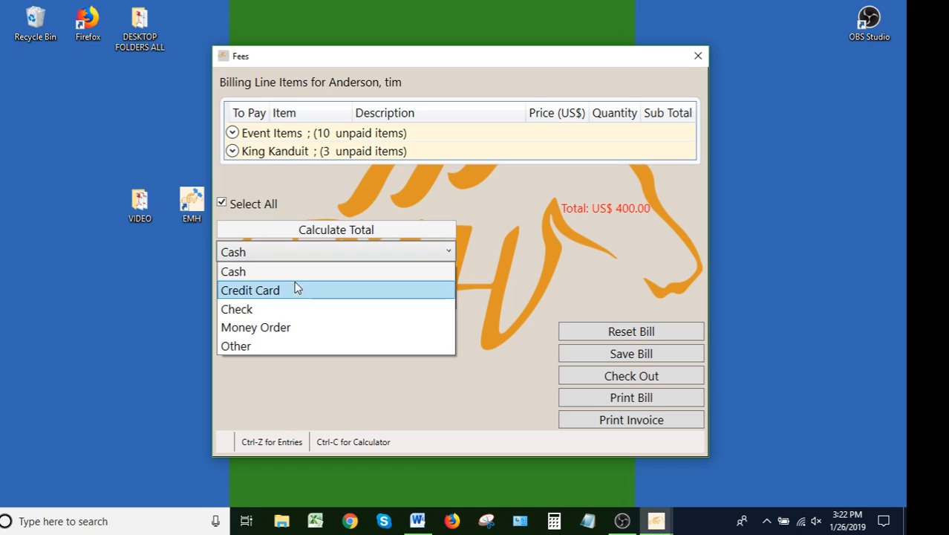
pyautogui.click(257, 309)
pyautogui.click(254, 270)
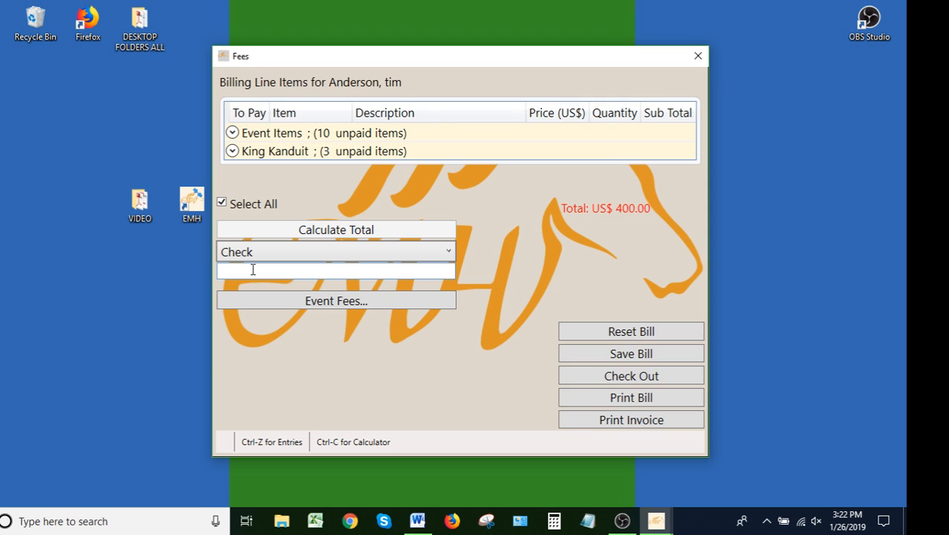
pyautogui.write('120')
# View the event fee quantities without updating them and try to print the invoice.
pyautogui.click(348, 300)
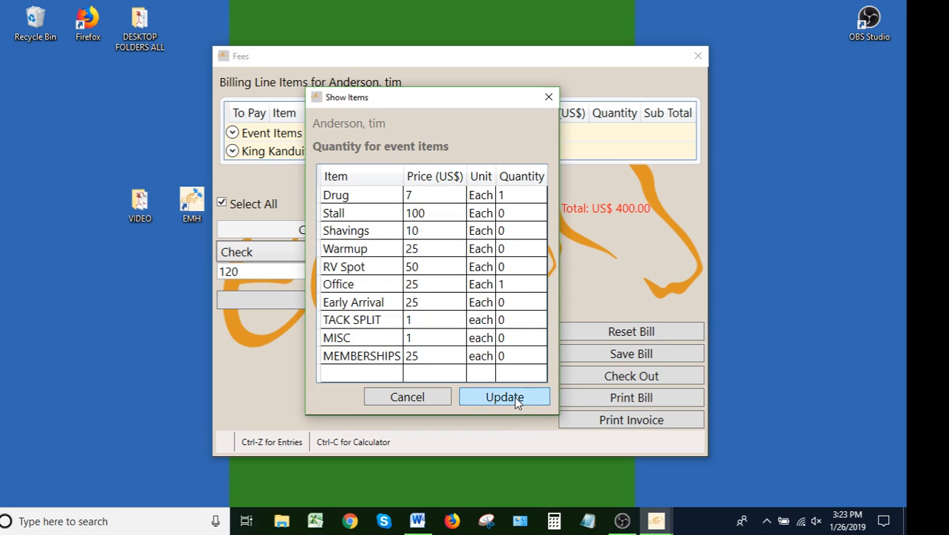
pyautogui.click(429, 398)
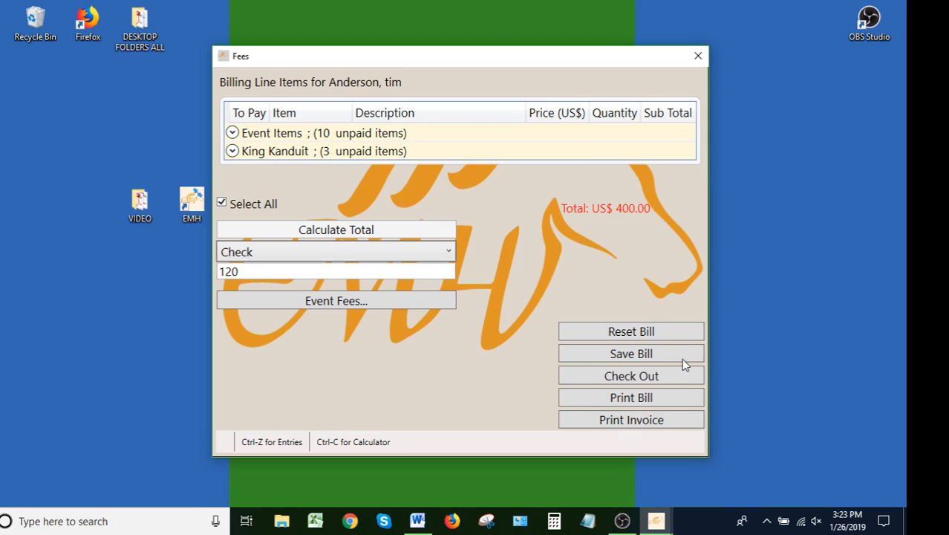
pyautogui.click(645, 421)
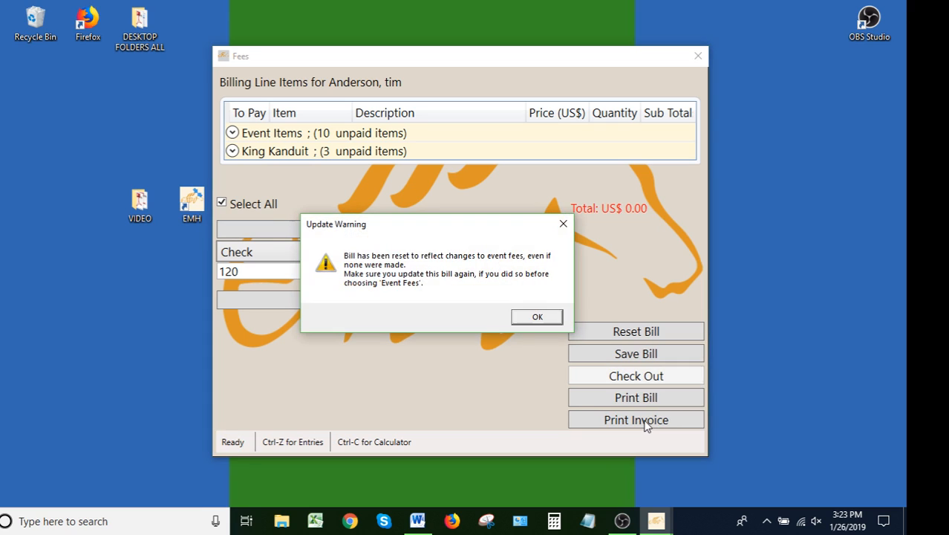
pyautogui.click(528, 317)
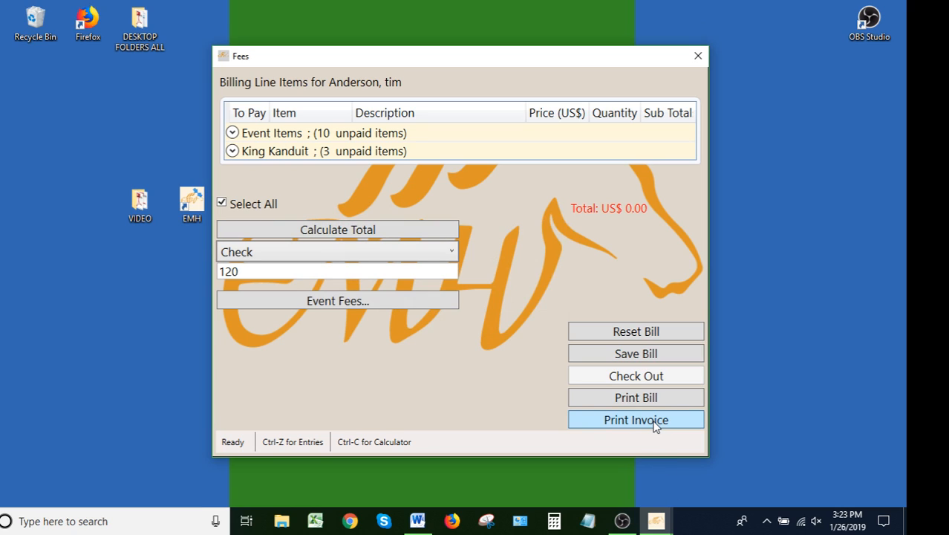
# Save the bill and print its invoice.
pyautogui.click(646, 353)
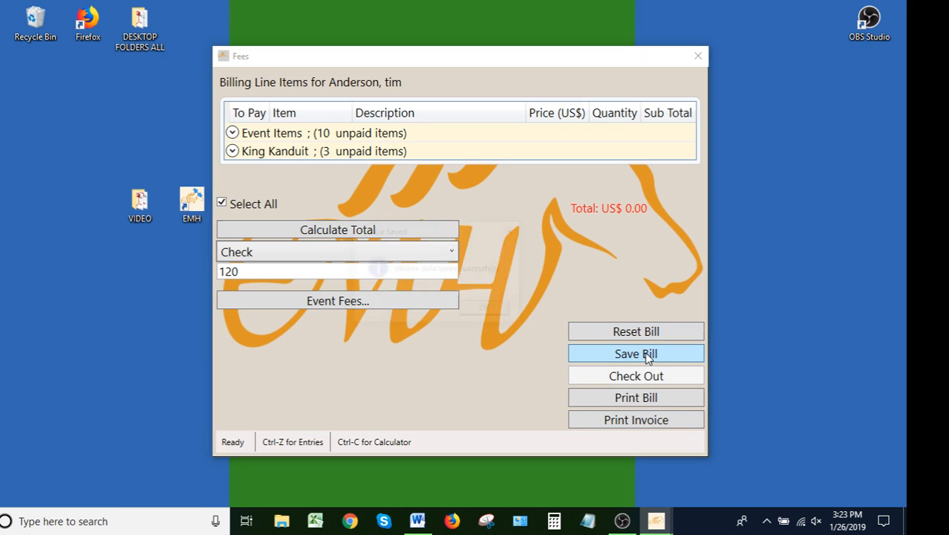
pyautogui.click(487, 310)
pyautogui.click(629, 421)
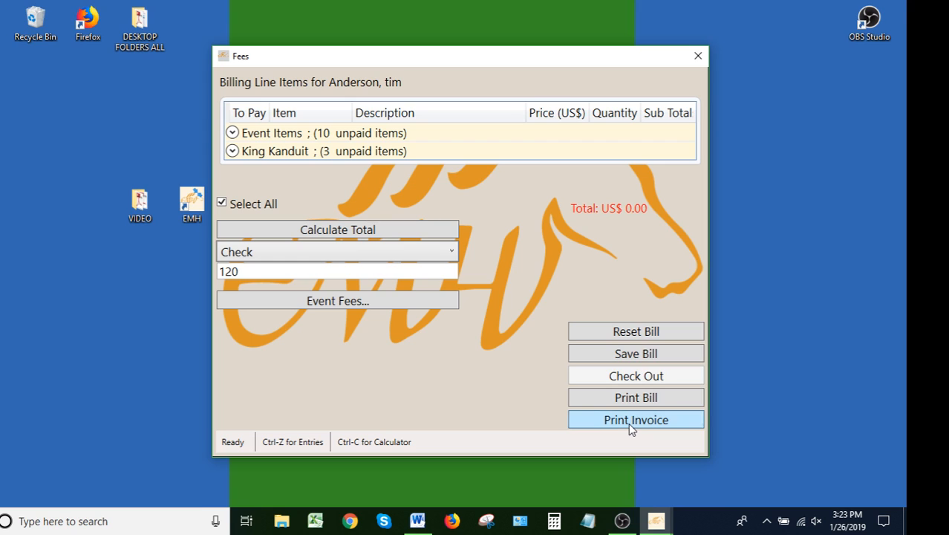
# Review the Event Items and King Kanduit charges in the invoice PDF and close it.
pyautogui.scroll(-2, 409, 233)
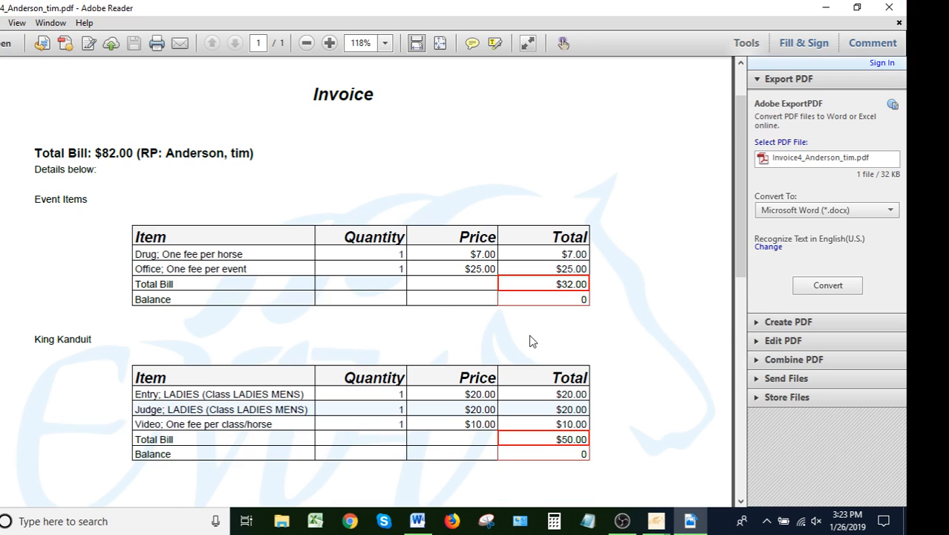
pyautogui.scroll(-2, 530, 336)
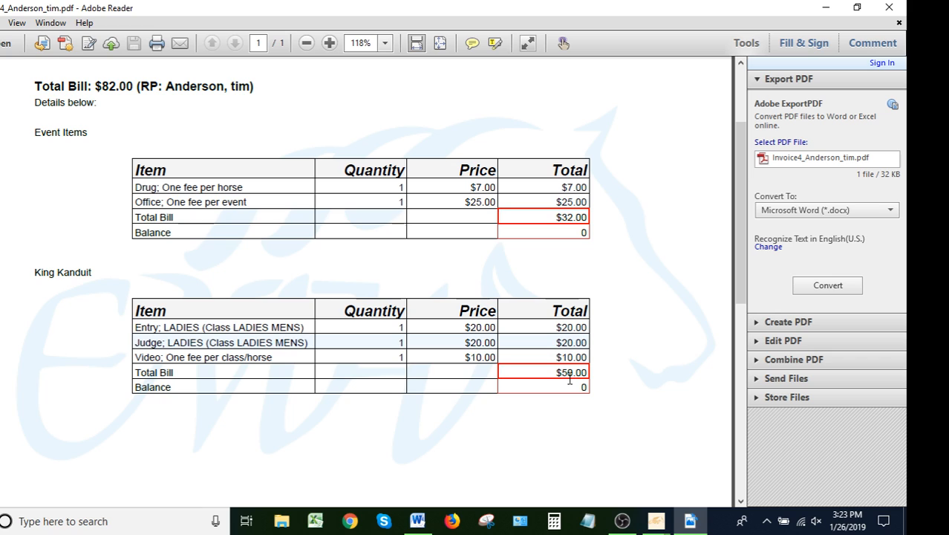
pyautogui.scroll(3, 570, 378)
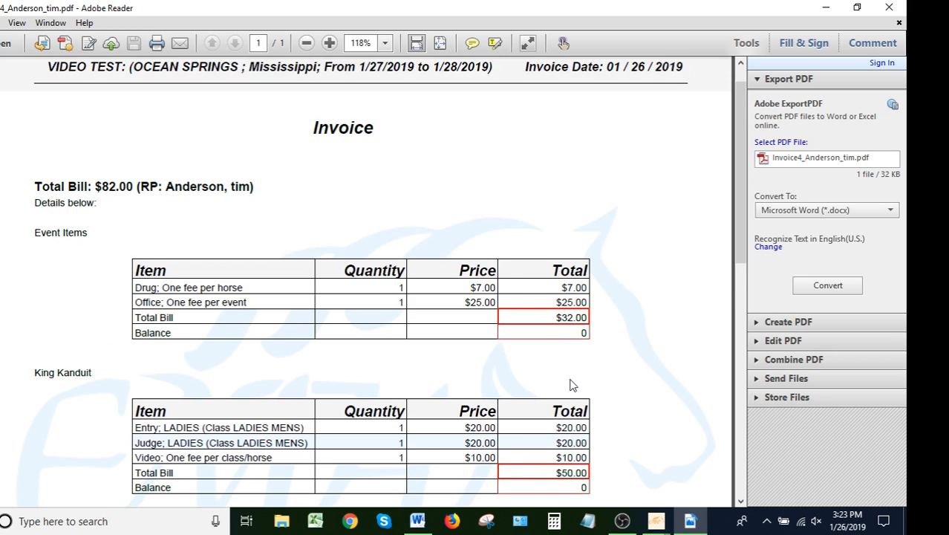
pyautogui.scroll(-1, 572, 384)
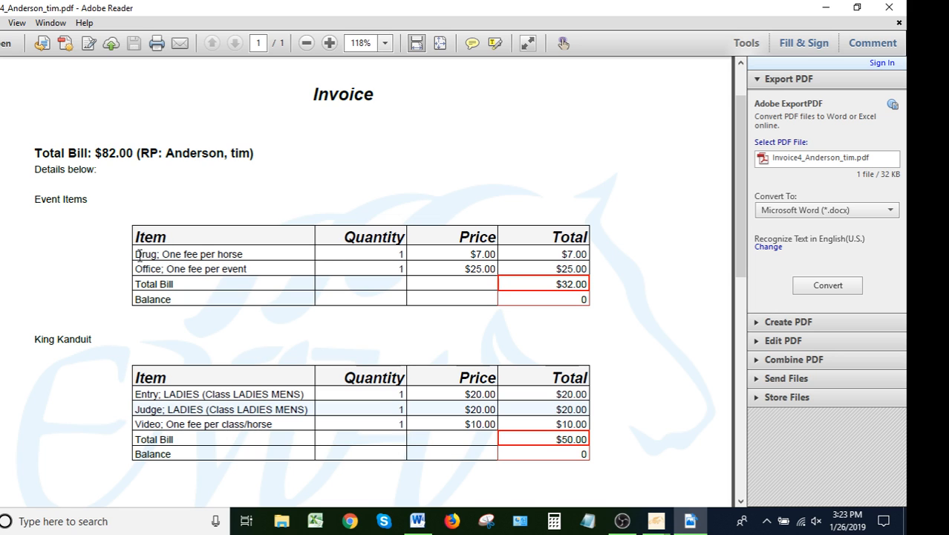
pyautogui.scroll(-4, 213, 377)
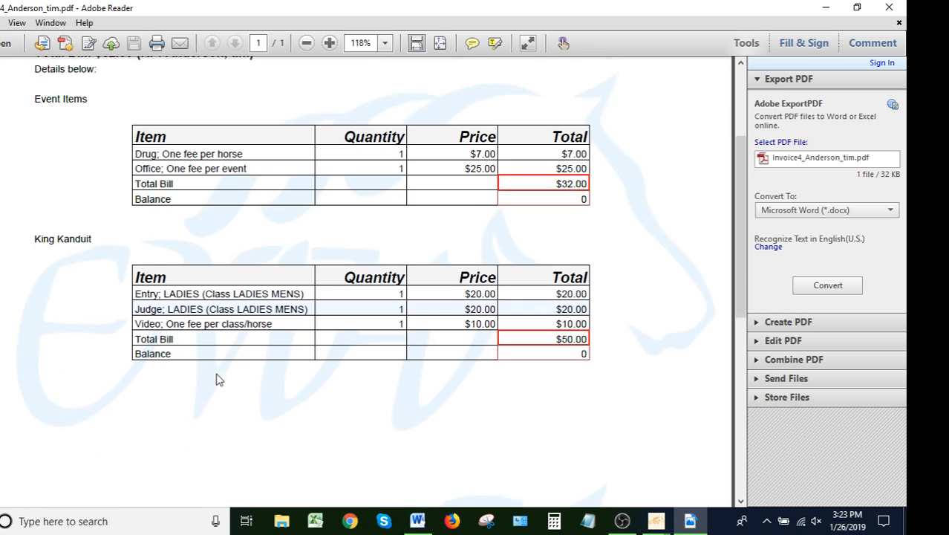
pyautogui.scroll(5, 211, 375)
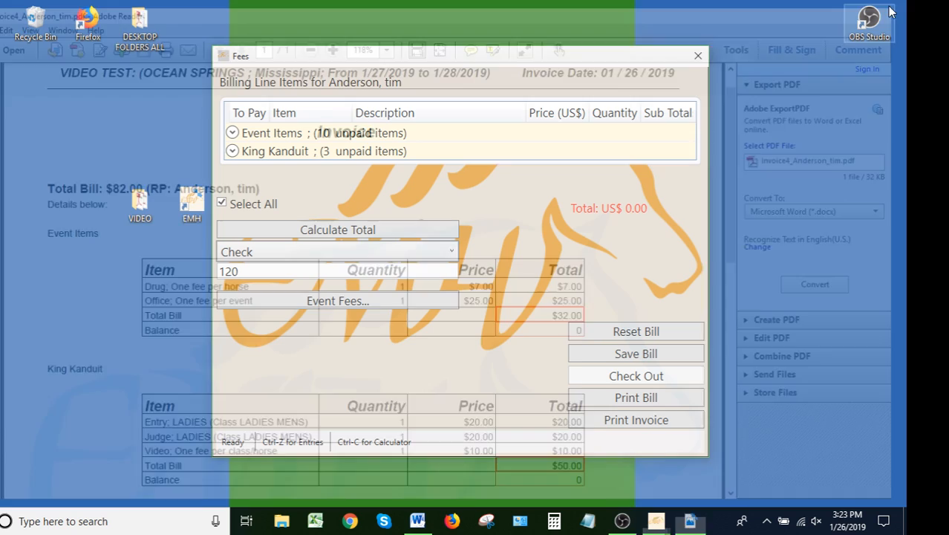
pyautogui.click(886, 8)
# Recalculate the bill total and expand the event items to check their quantities.
pyautogui.click(296, 233)
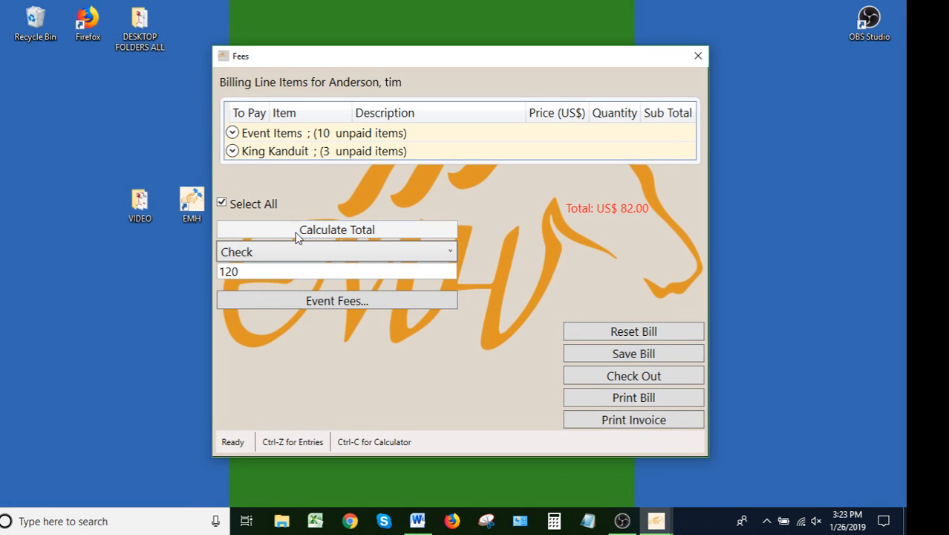
pyautogui.click(261, 136)
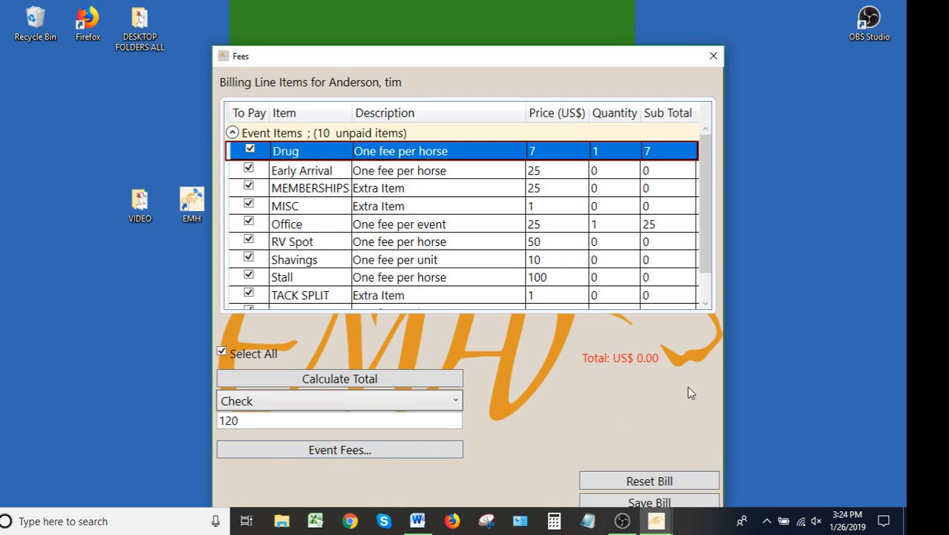
# Set the quantities of the Early Arrival, MEMBERSHIPS and RV Spot event items to 1 each.
pyautogui.click(612, 171)
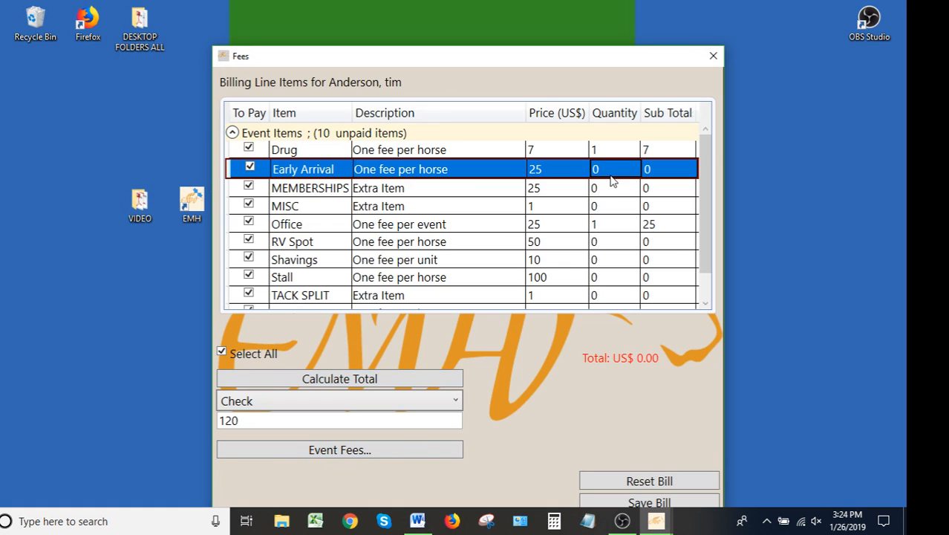
pyautogui.write('1')
pyautogui.press('Return')
pyautogui.write('1')
pyautogui.press('Return')
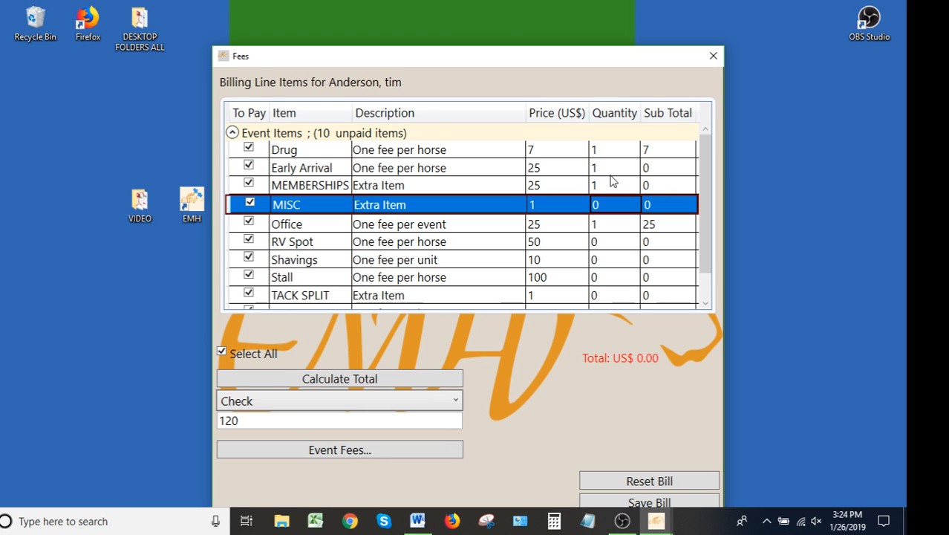
pyautogui.press('Return')
pyautogui.press('Return')
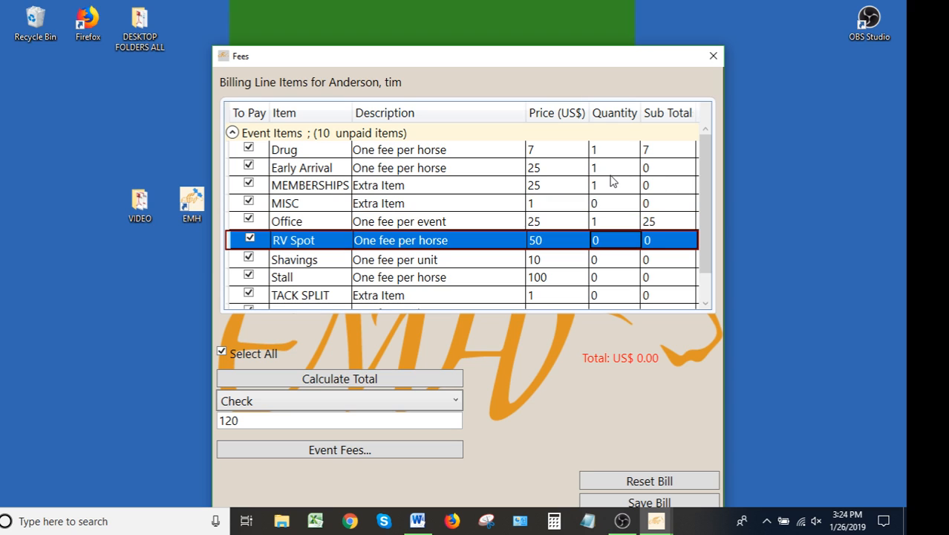
pyautogui.write('1')
pyautogui.press('Return')
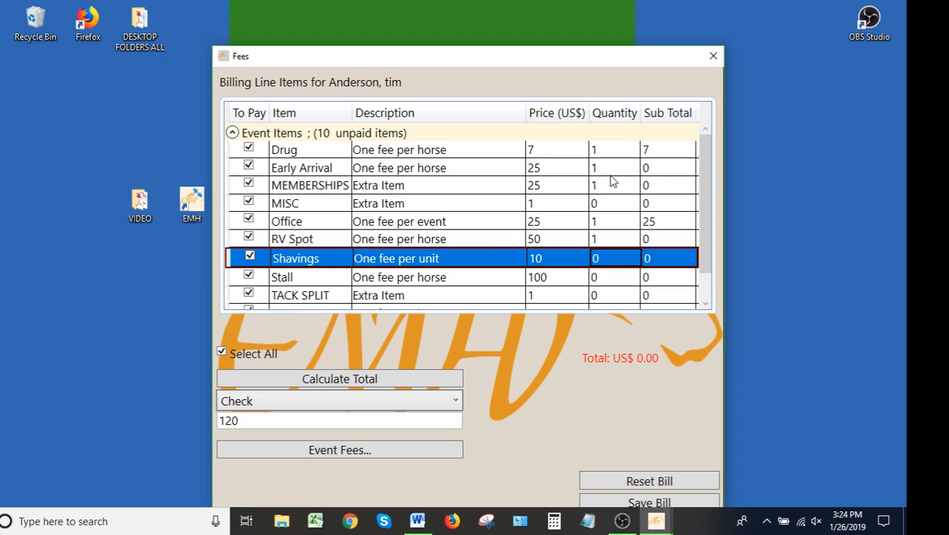
# Set the event item quantities to 5 for Shavings, 1 for Stall, 18 for TACK SPLIT and 2 for Warmup.
pyautogui.write('2')
pyautogui.press('BackSpace')
pyautogui.write('5')
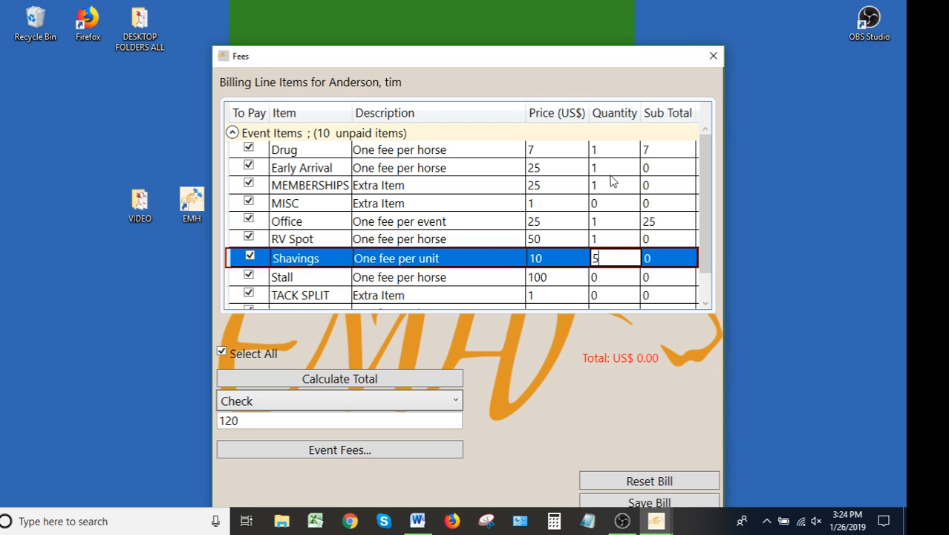
pyautogui.press('Return')
pyautogui.write('1')
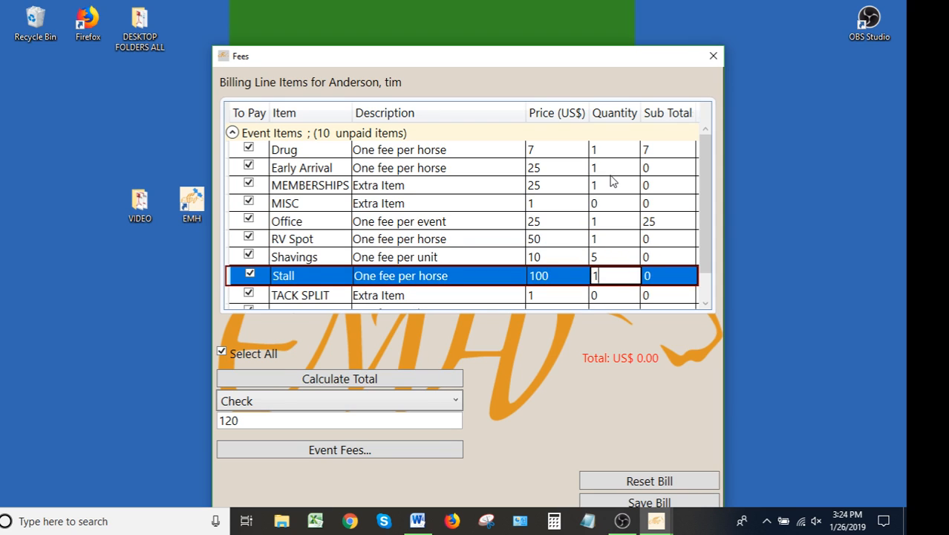
pyautogui.press('Return')
pyautogui.write('18')
pyautogui.press('Return')
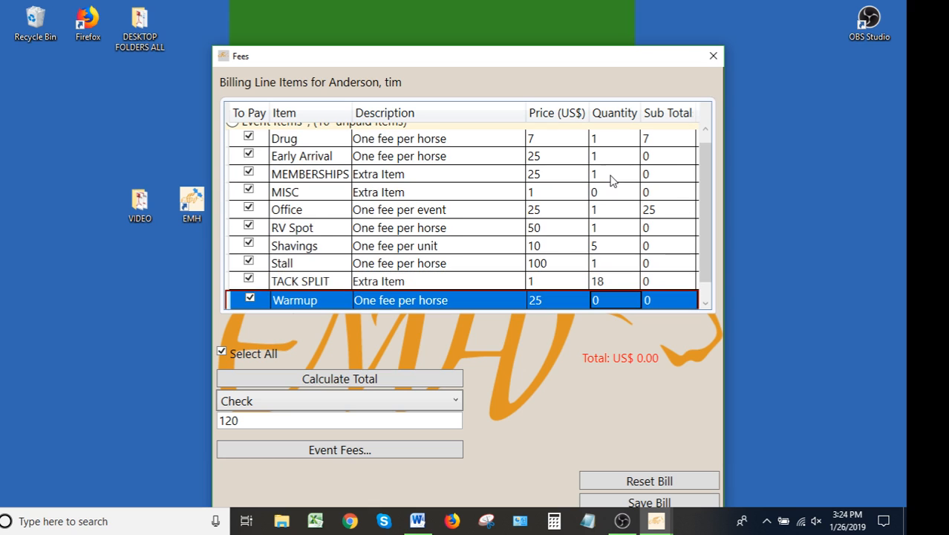
pyautogui.write('2')
pyautogui.press('Return')
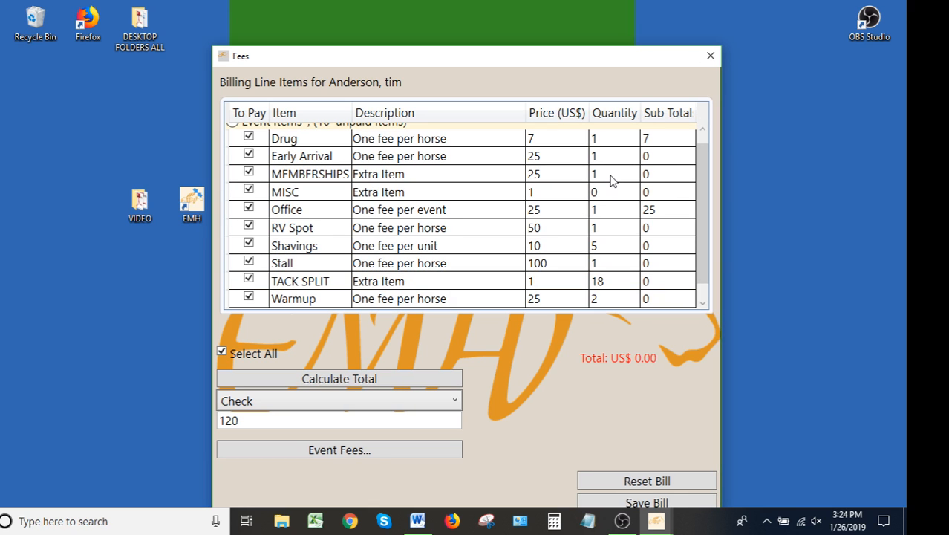
# Calculate the total of the selected items and print the bill's invoice.
pyautogui.click(417, 375)
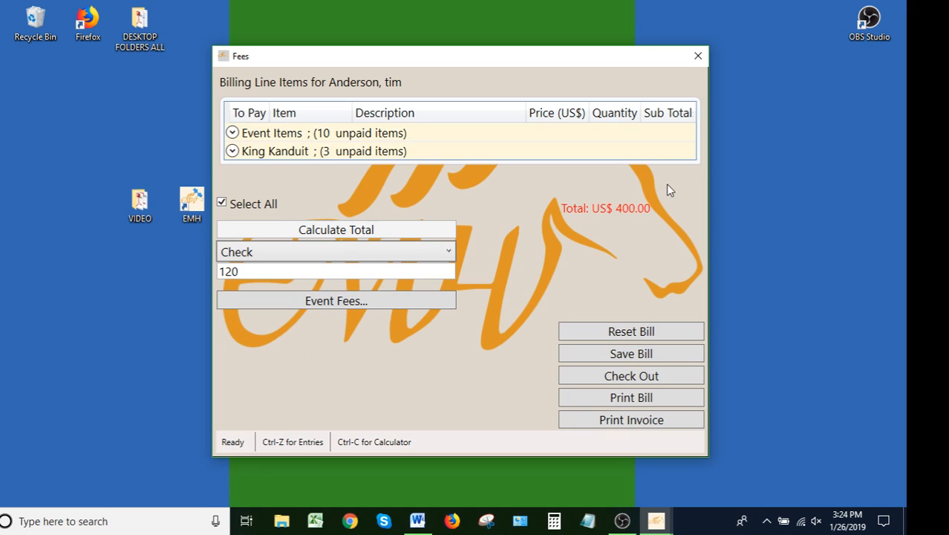
pyautogui.click(631, 420)
# Review the Event Items and King Kanduit quantities, prices and totals in the invoice PDF through its last page, and close it.
pyautogui.scroll(-2, 448, 341)
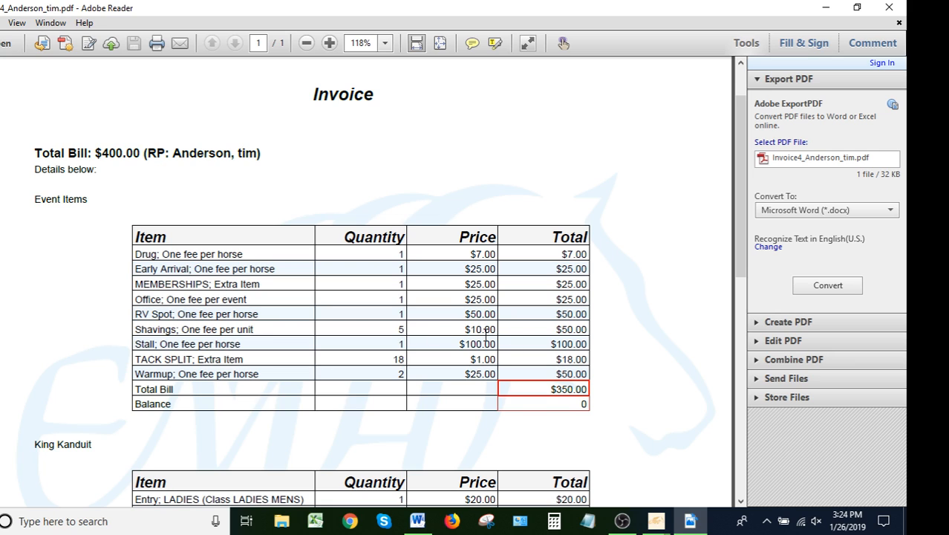
pyautogui.scroll(-1, 594, 335)
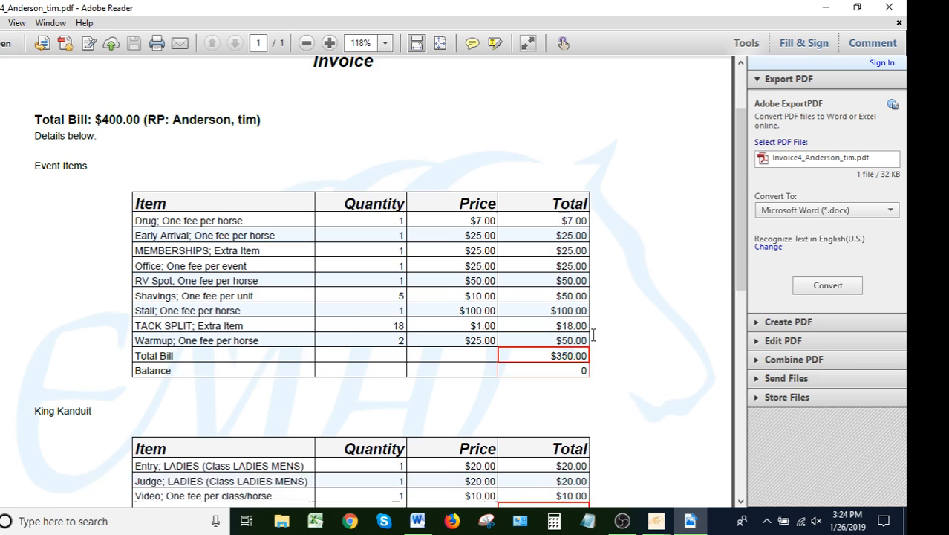
pyautogui.scroll(-1, 594, 335)
pyautogui.scroll(-2, 562, 320)
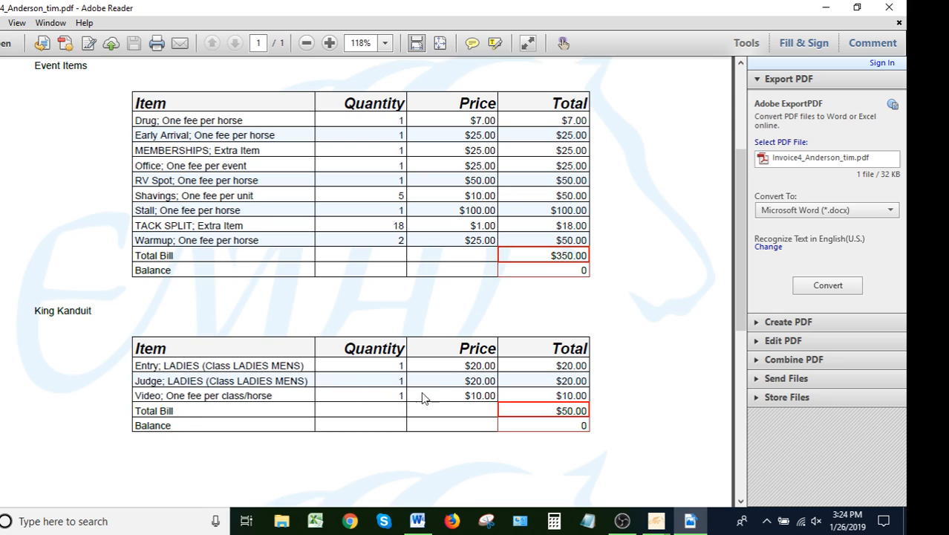
pyautogui.scroll(-5, 505, 403)
pyautogui.scroll(1, 504, 402)
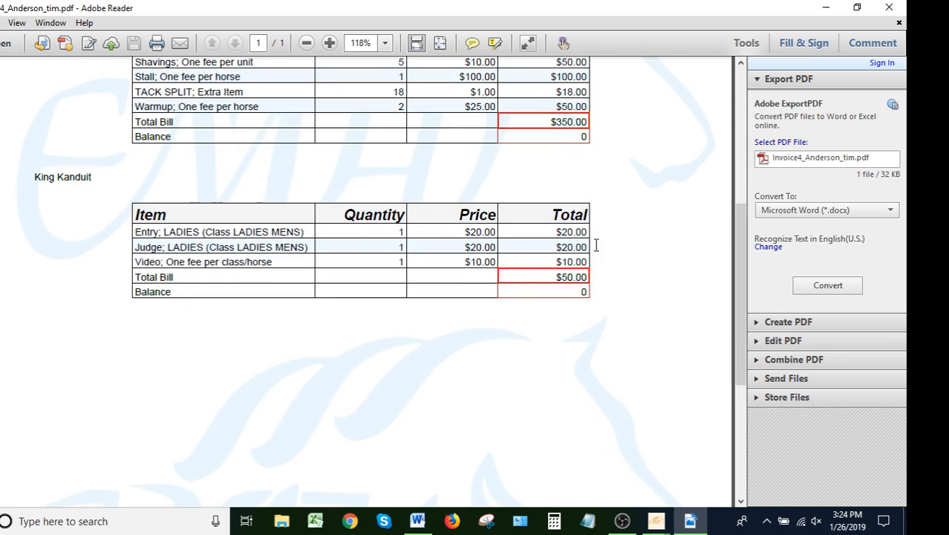
pyautogui.scroll(1, 594, 252)
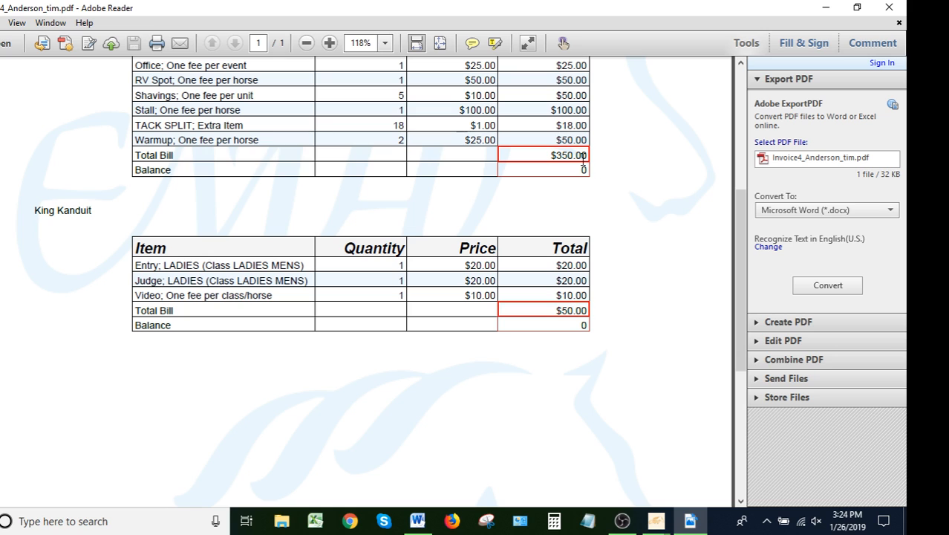
pyautogui.scroll(5, 263, 191)
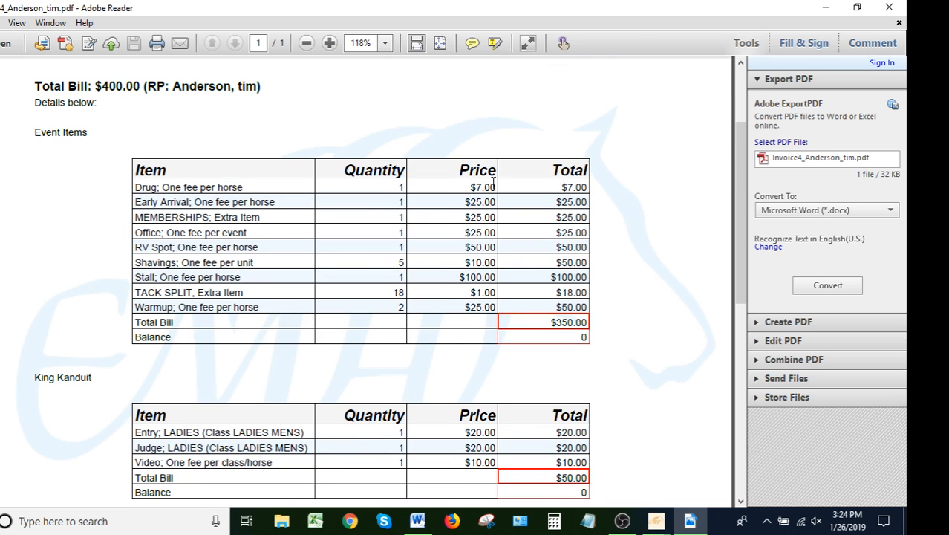
pyautogui.scroll(-5, 648, 340)
pyautogui.scroll(-12, 628, 344)
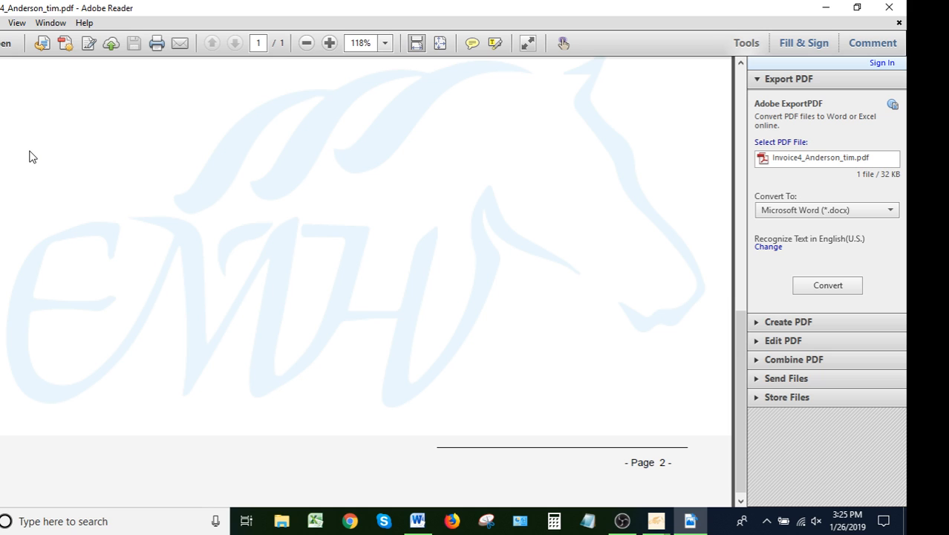
pyautogui.scroll(15, 30, 149)
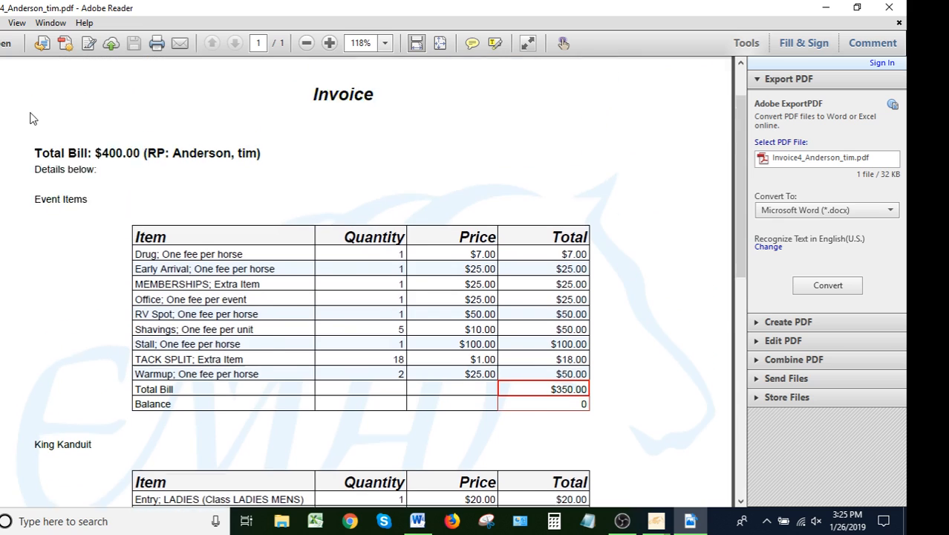
pyautogui.scroll(1, 29, 119)
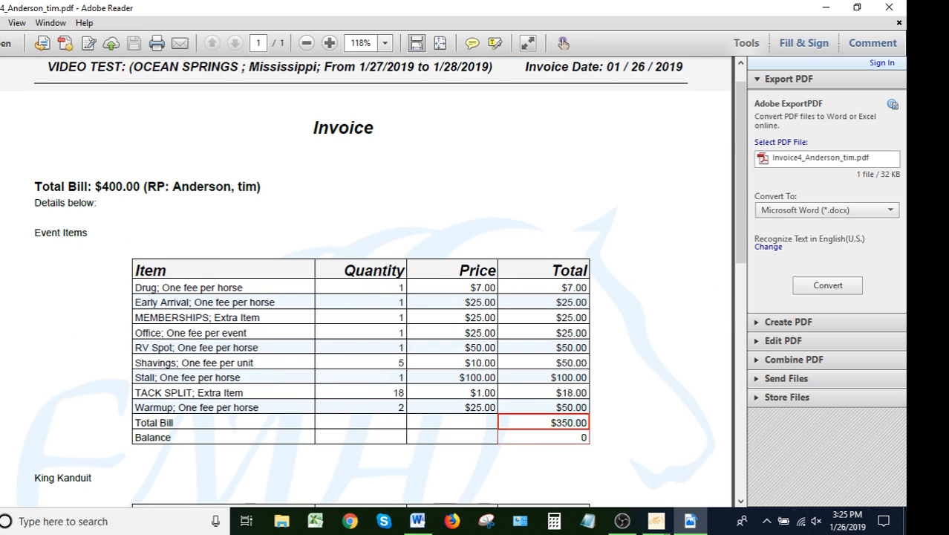
pyautogui.click(889, 7)
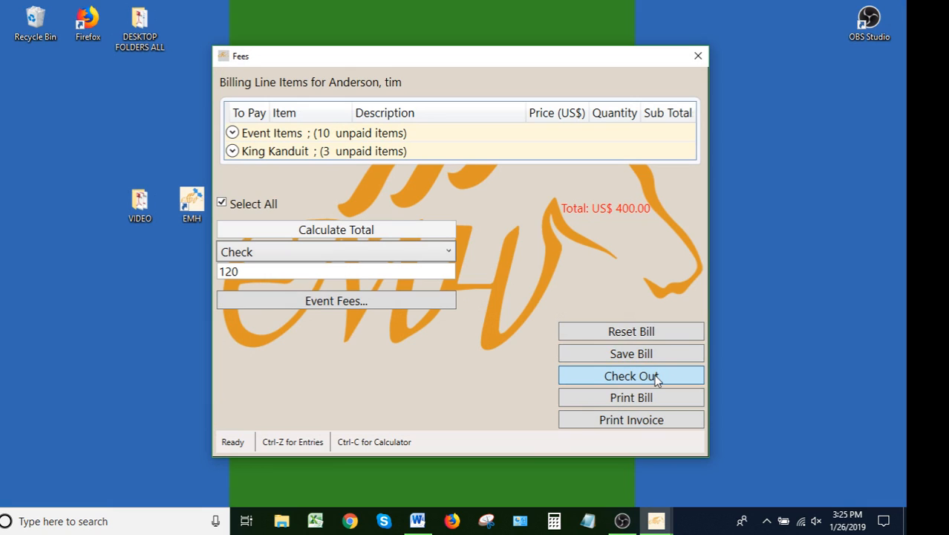
# Check out the responsible party's bill and view its event fee quantities without updating them.
pyautogui.click(630, 376)
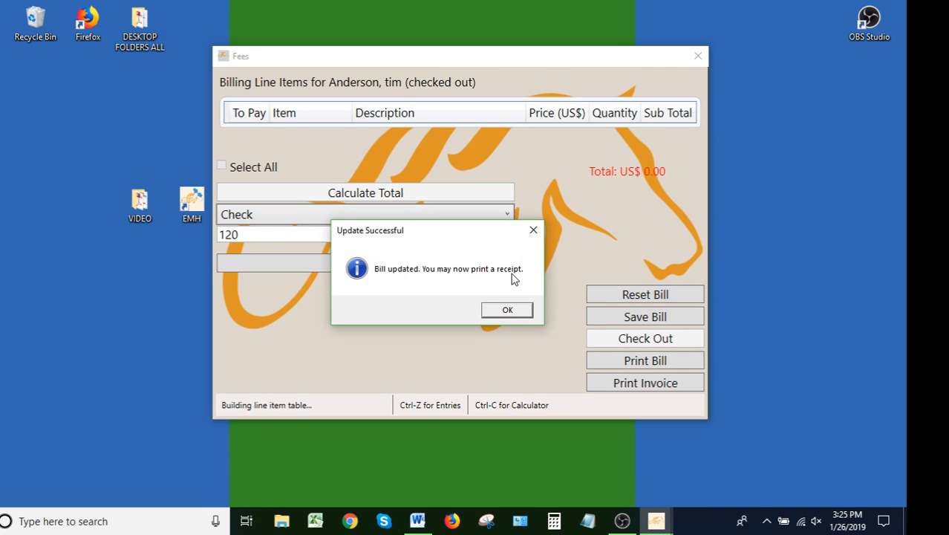
pyautogui.click(514, 309)
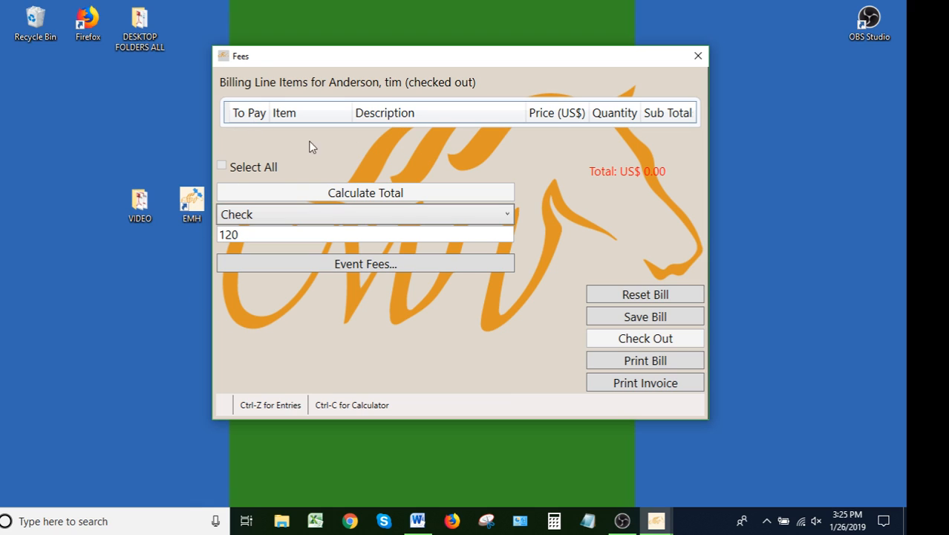
pyautogui.click(318, 264)
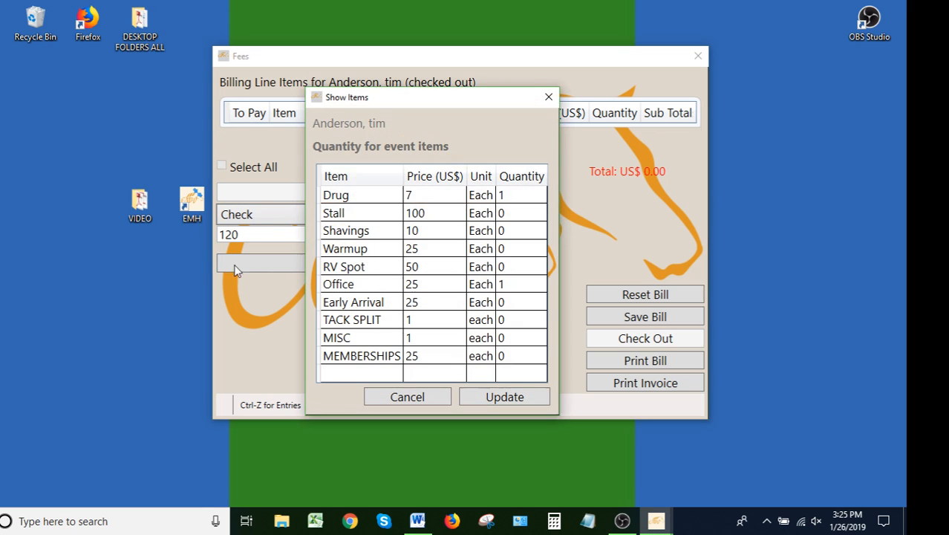
pyautogui.click(407, 397)
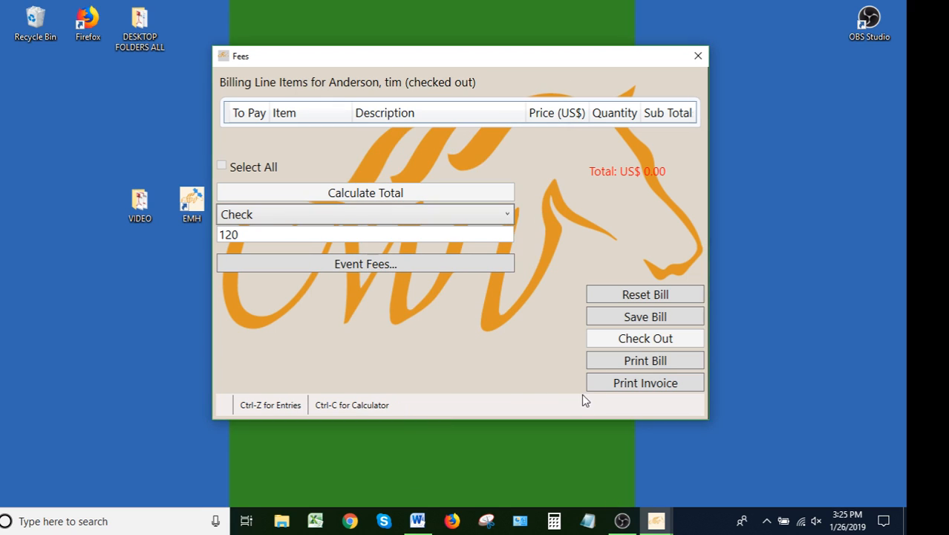
# Reset the checked-out bill, examine its event item quantities and close the bill.
pyautogui.click(675, 300)
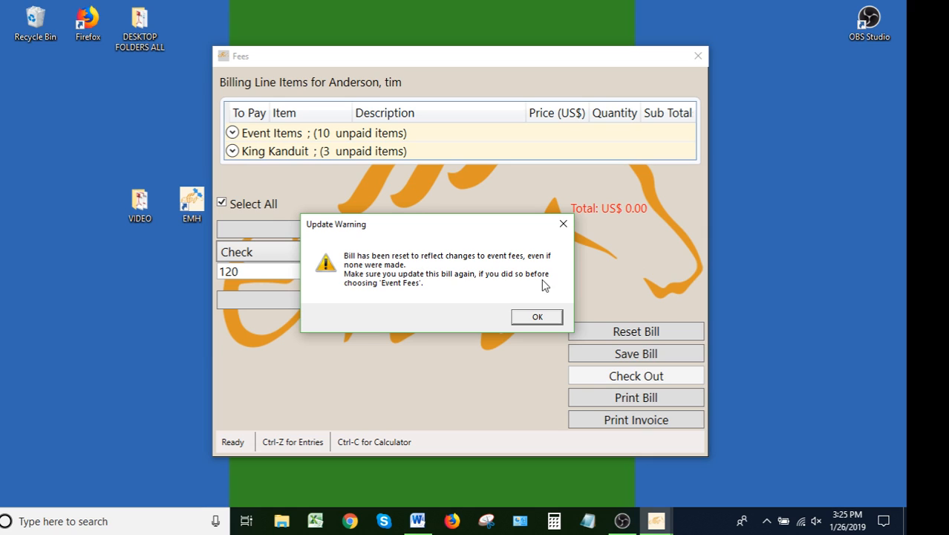
pyautogui.click(539, 317)
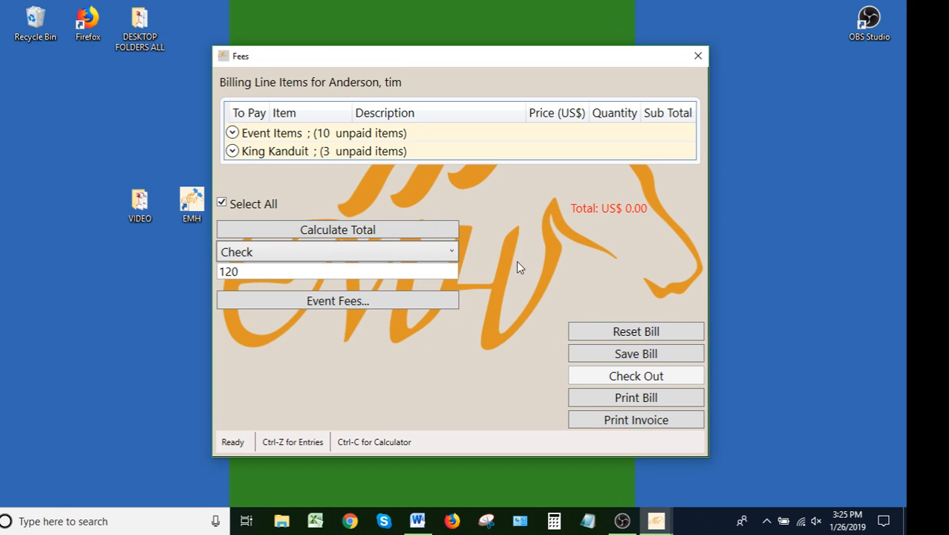
pyautogui.click(358, 139)
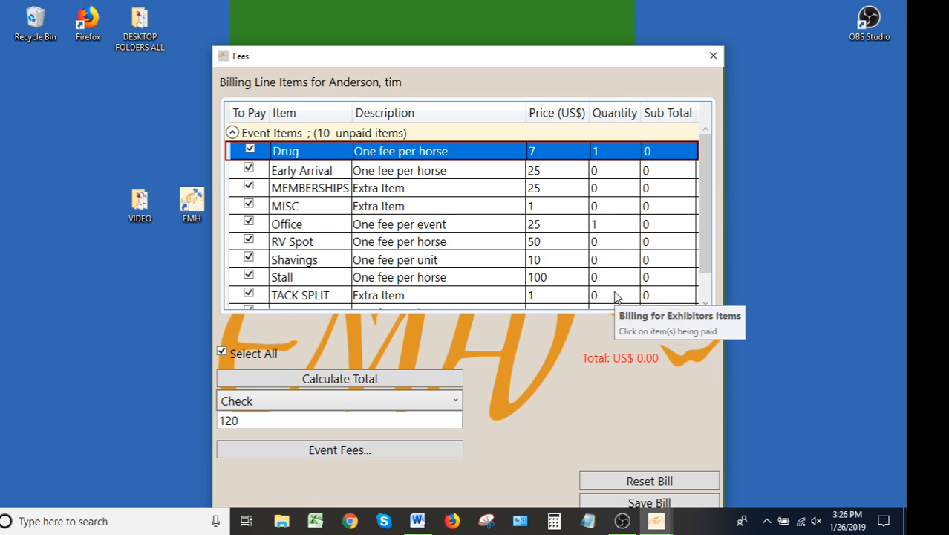
pyautogui.scroll(-1, 617, 296)
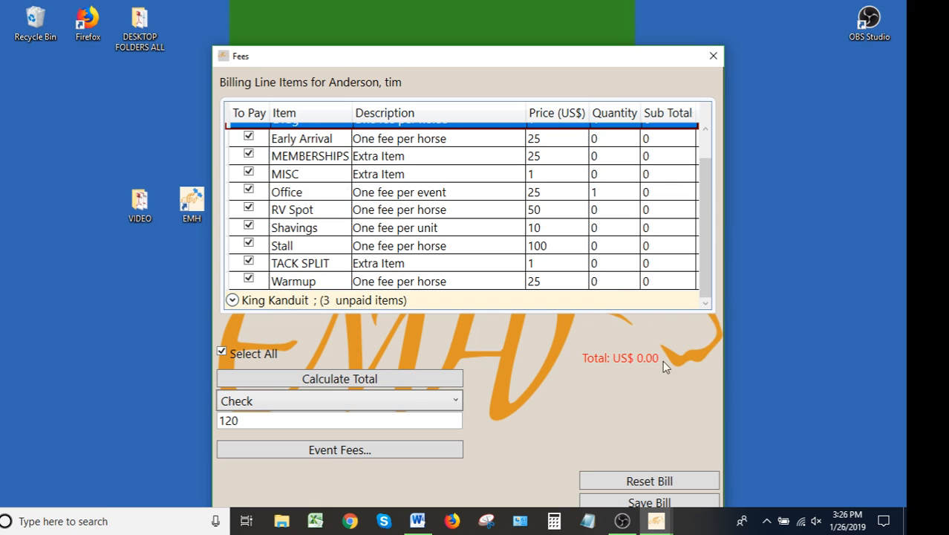
pyautogui.click(714, 57)
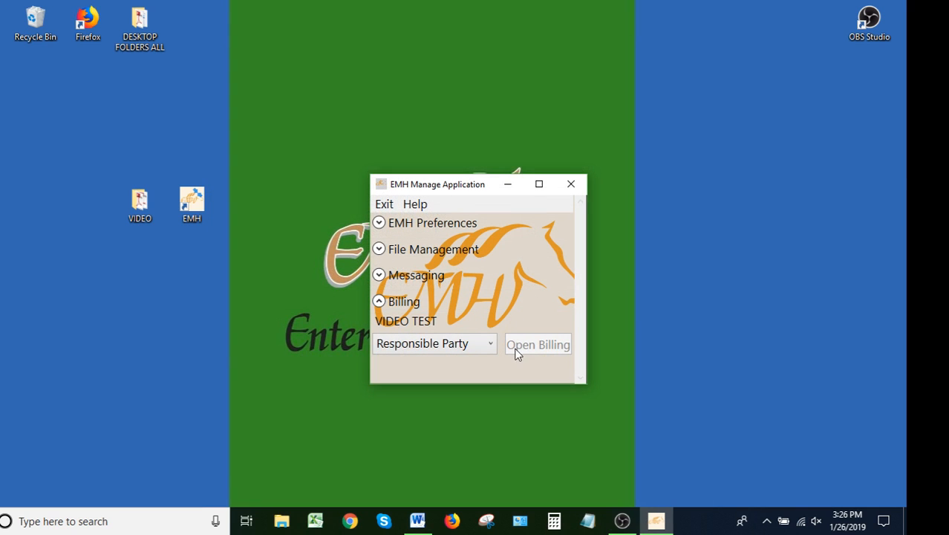
# Open the bill of the responsible party with ID 3, close it and look over the responsible party list.
pyautogui.click(483, 345)
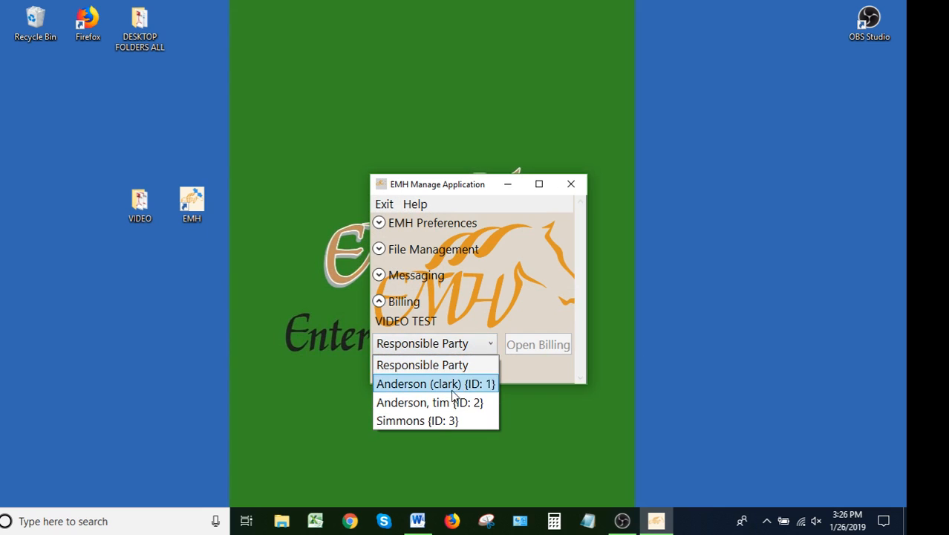
pyautogui.click(436, 421)
pyautogui.click(536, 352)
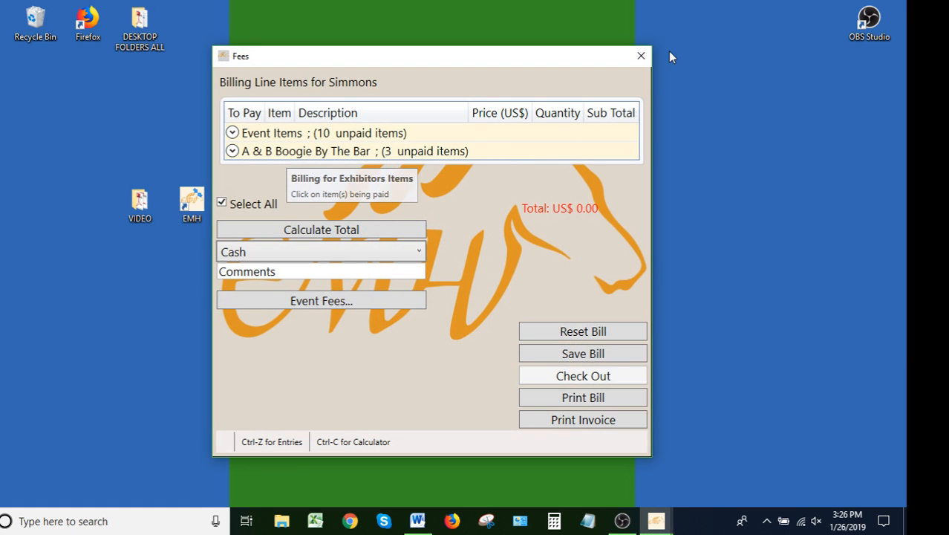
pyautogui.click(641, 56)
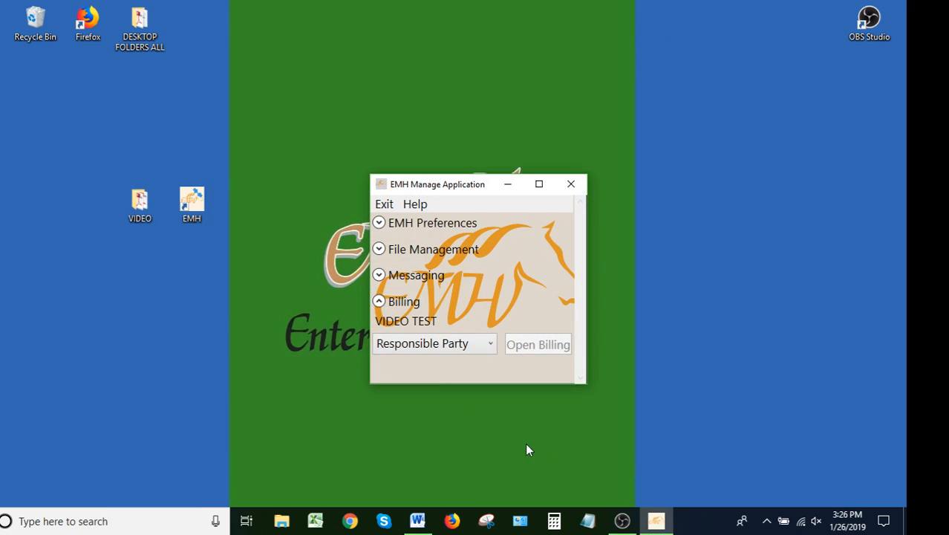
pyautogui.click(487, 344)
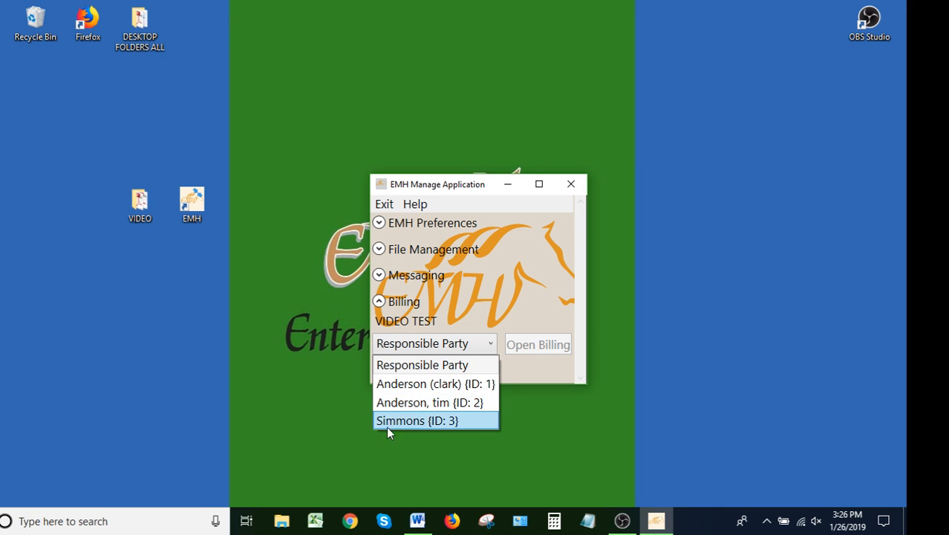
# Open the event entry for the entered horse A & B Boogie By The Bar, declining to update the owner's expired membership.
pyautogui.click(384, 205)
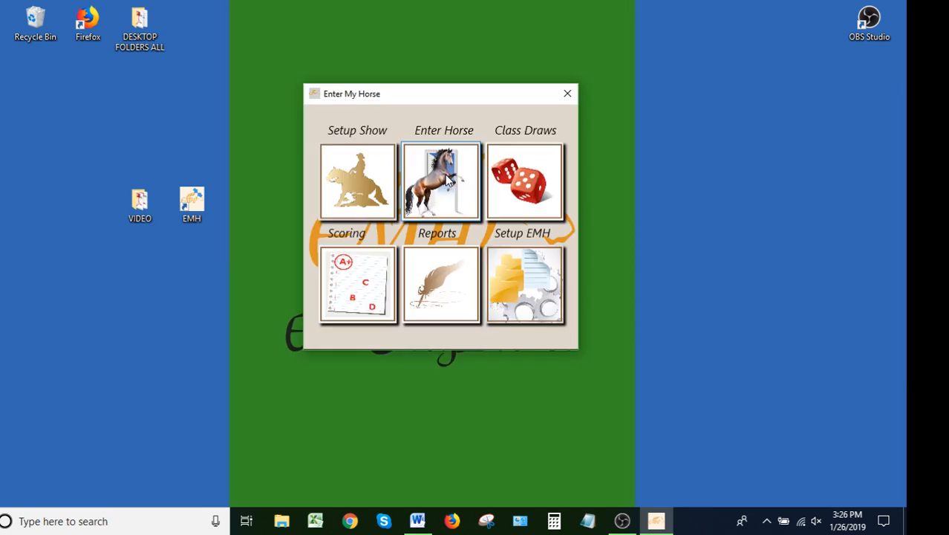
pyautogui.click(446, 182)
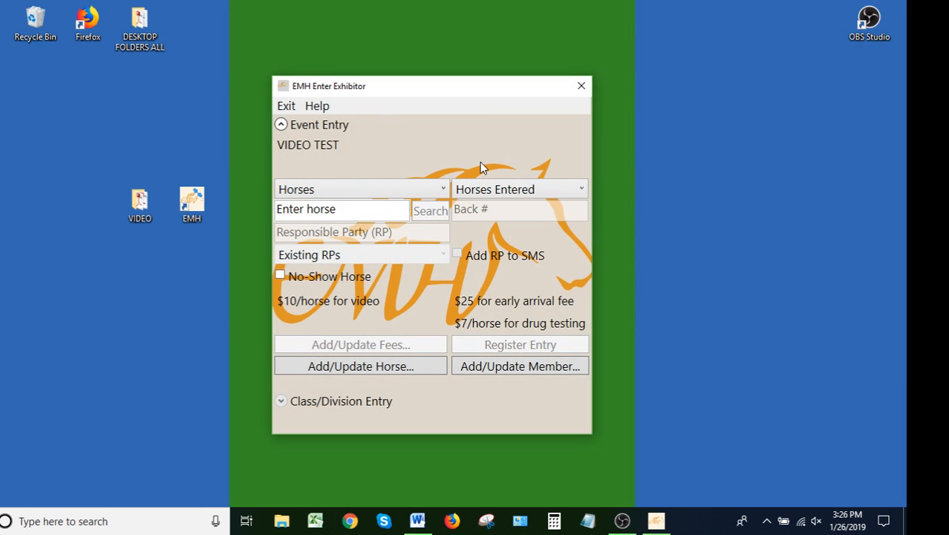
pyautogui.click(518, 191)
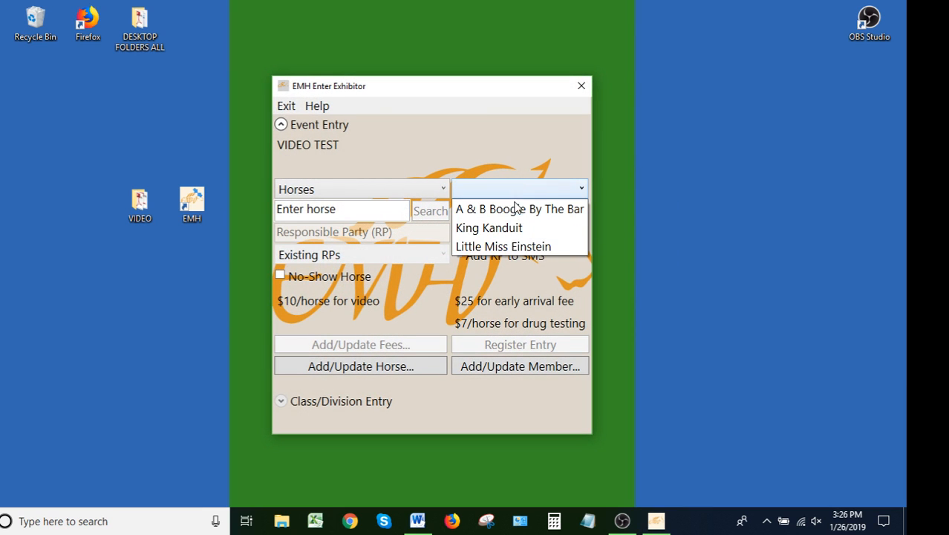
pyautogui.click(514, 211)
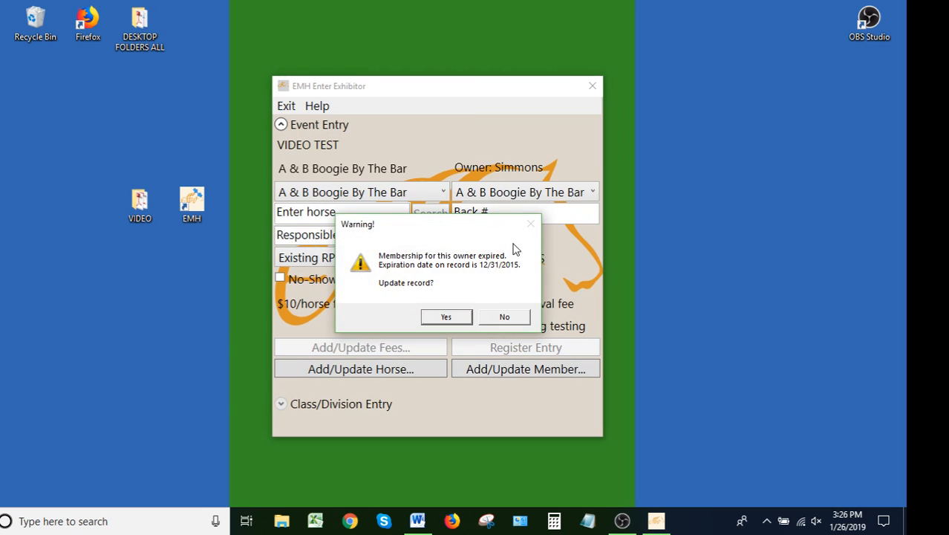
pyautogui.click(505, 316)
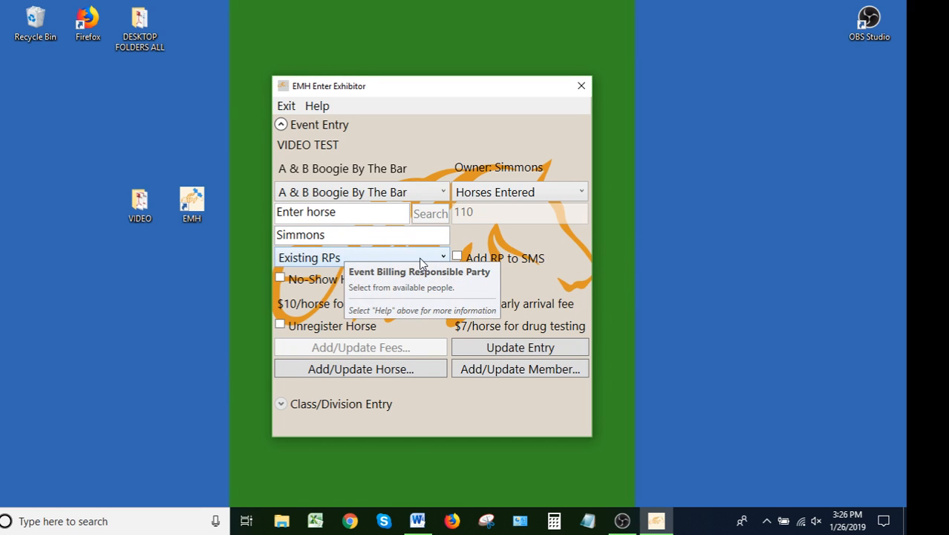
# Reassign A & B Boogie By The Bar to the existing responsible party with ID 2, accept the SMS list removal and update the entry.
pyautogui.click(419, 257)
pyautogui.click(365, 298)
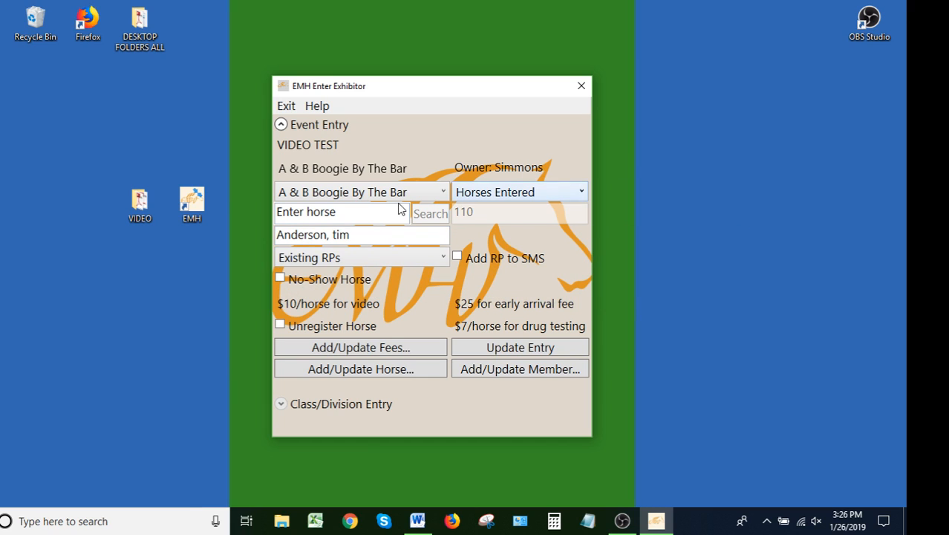
pyautogui.click(539, 351)
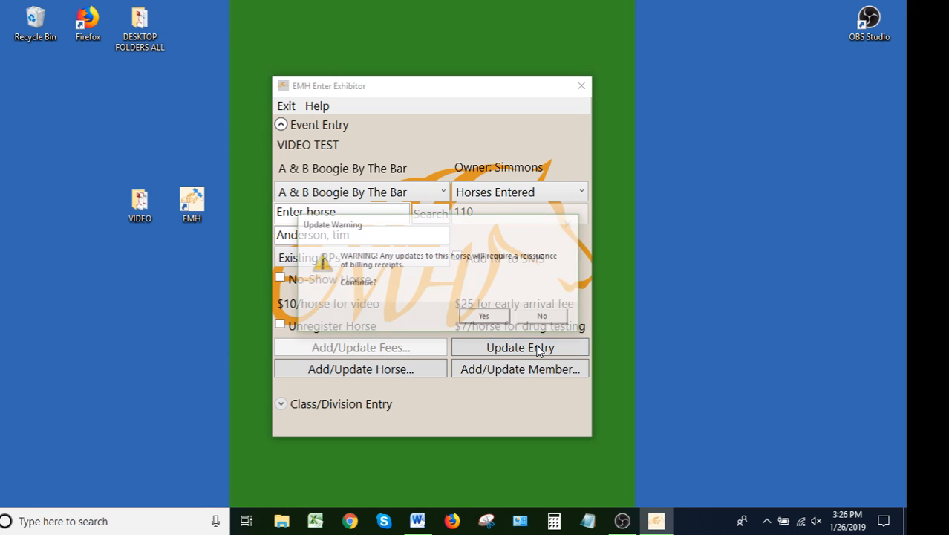
pyautogui.click(499, 318)
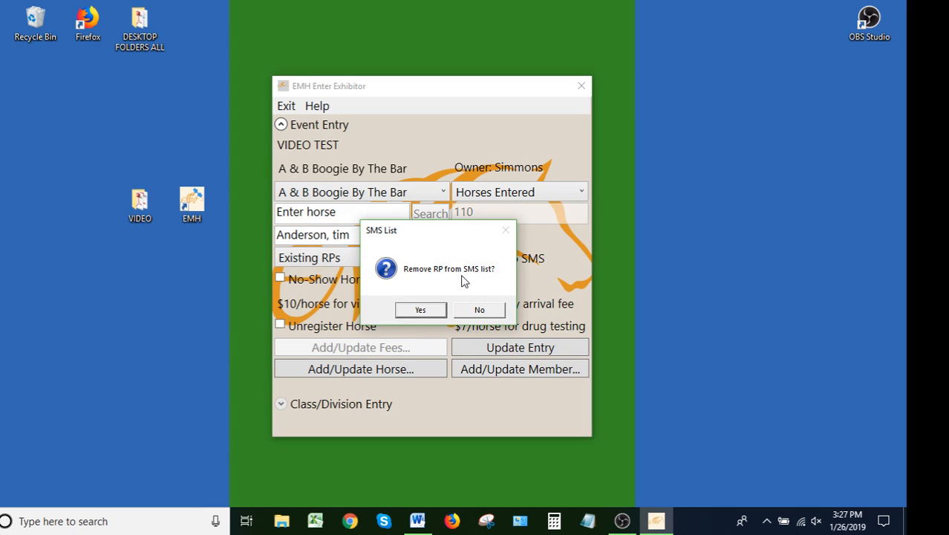
pyautogui.click(421, 310)
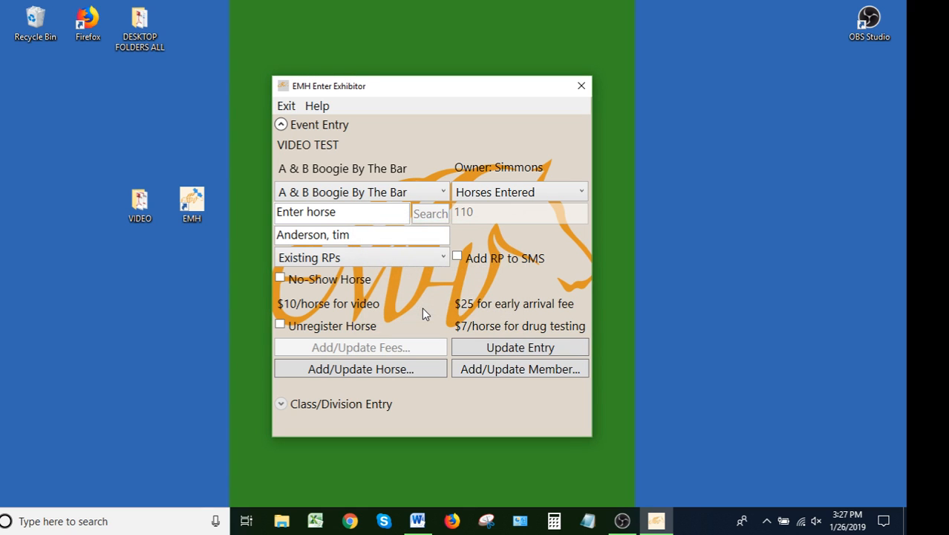
pyautogui.click(496, 345)
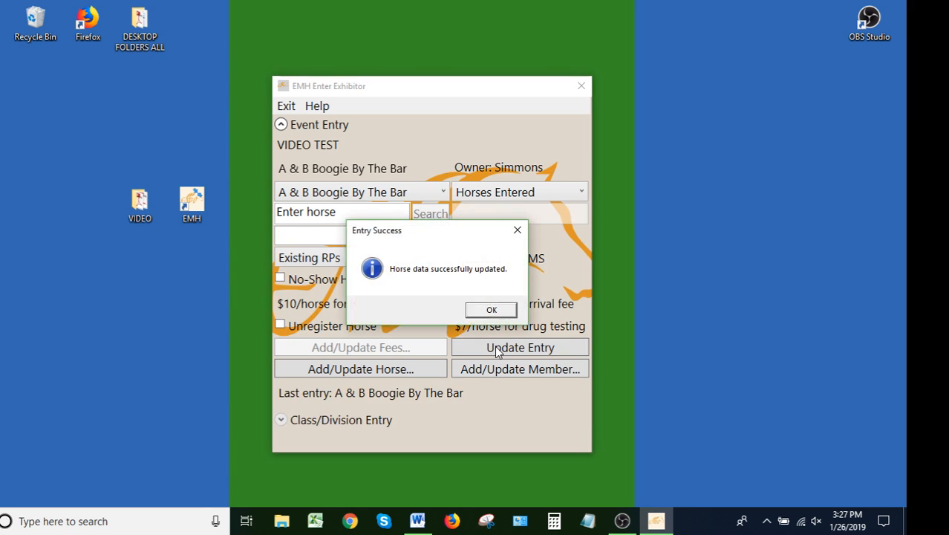
pyautogui.click(491, 312)
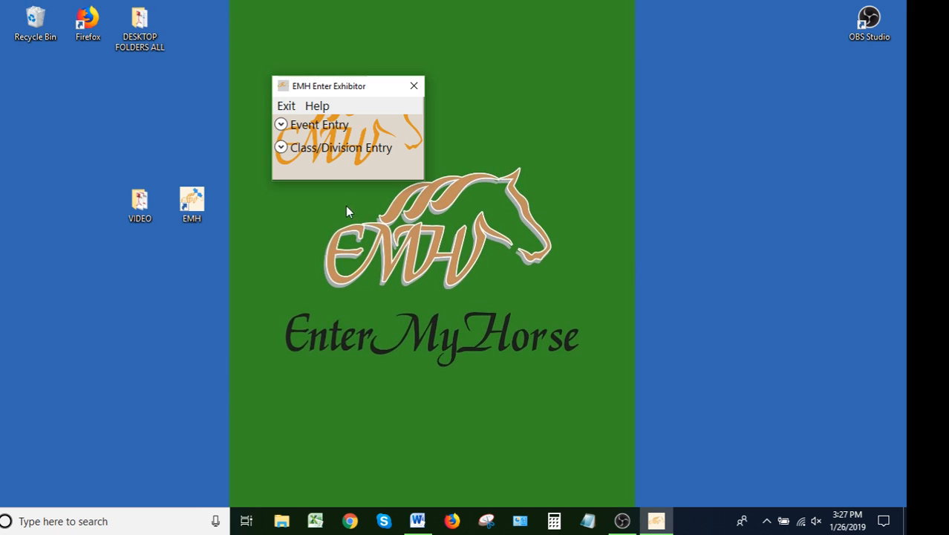
# Return from horse entry to the billing setup and open the bill of the responsible party with ID 2.
pyautogui.click(287, 107)
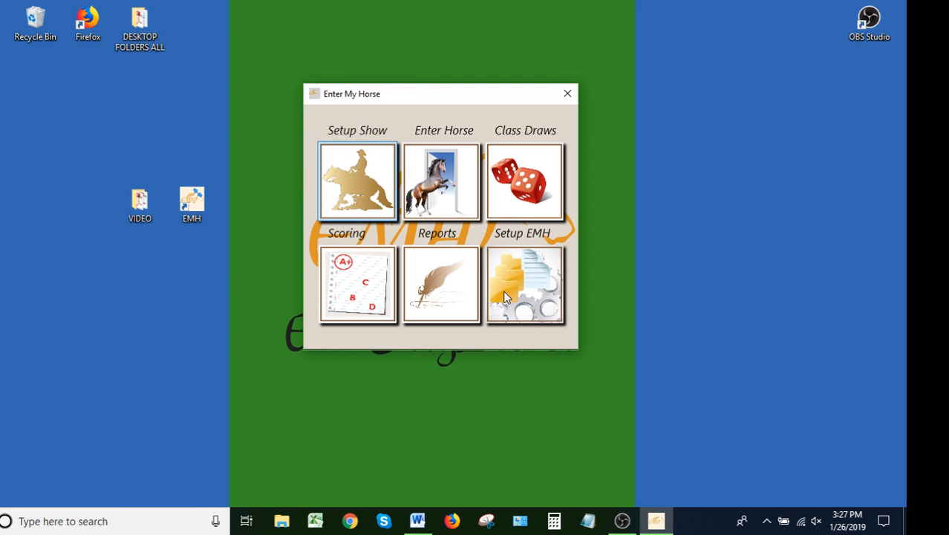
pyautogui.click(511, 316)
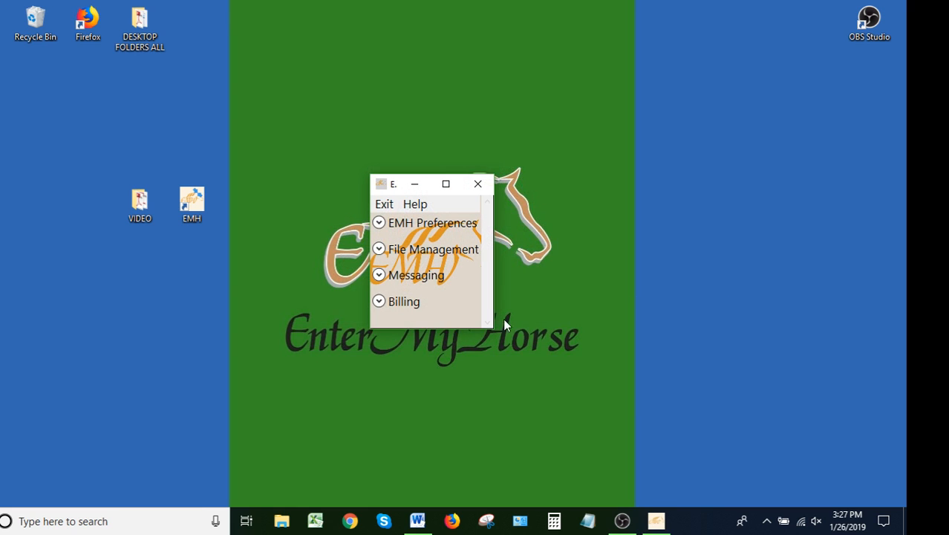
pyautogui.click(397, 303)
pyautogui.click(410, 343)
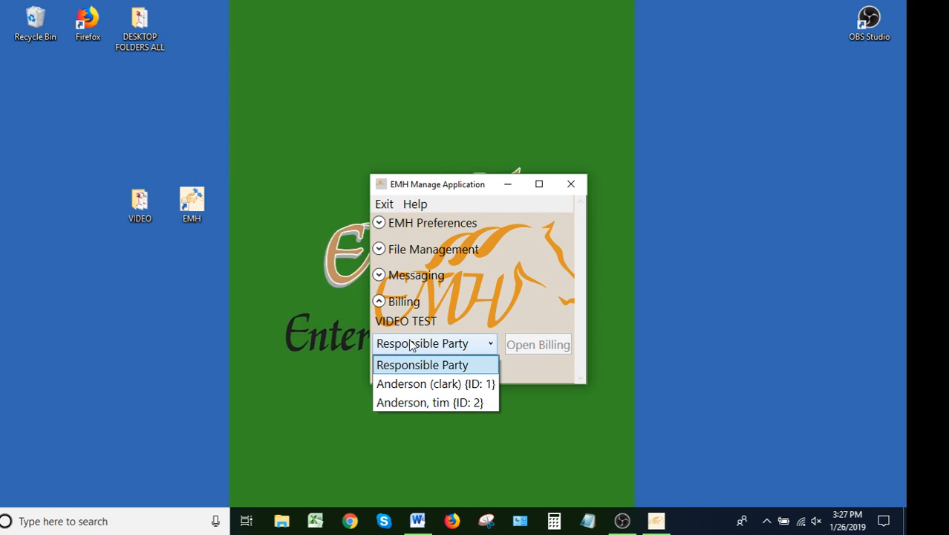
pyautogui.click(416, 403)
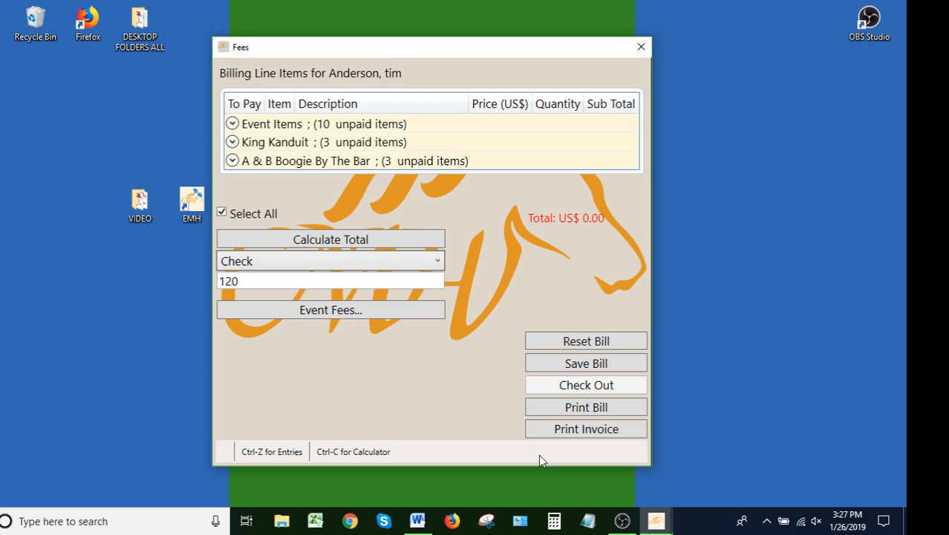
# Set the bill's event item quantities to 3 for Early Arrival, 2 for MEMBERSHIPS and 1 for RV Spot.
pyautogui.click(261, 125)
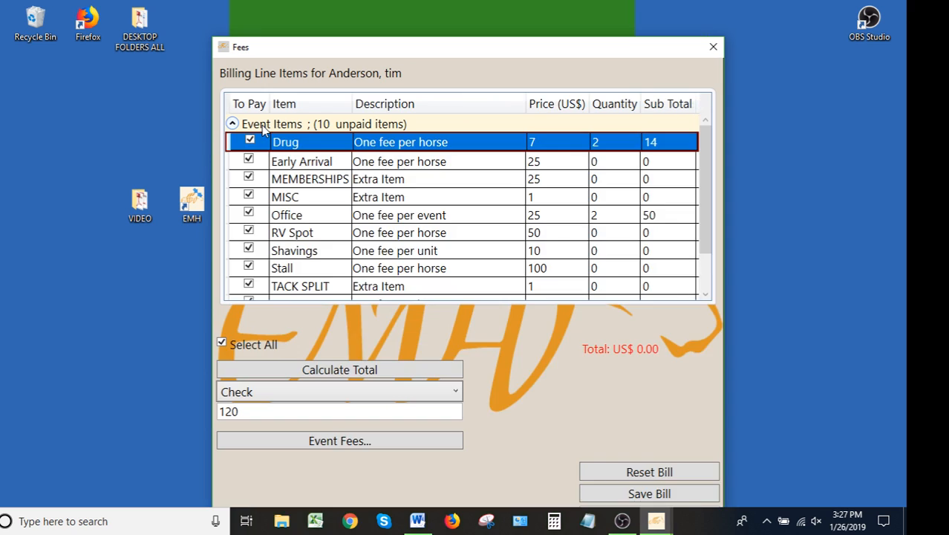
pyautogui.click(607, 162)
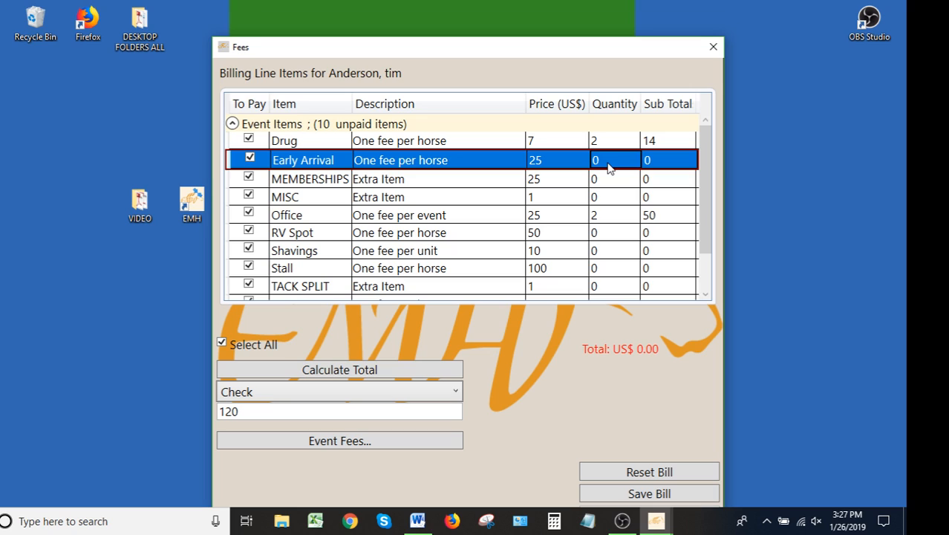
pyautogui.write('3')
pyautogui.press('Return')
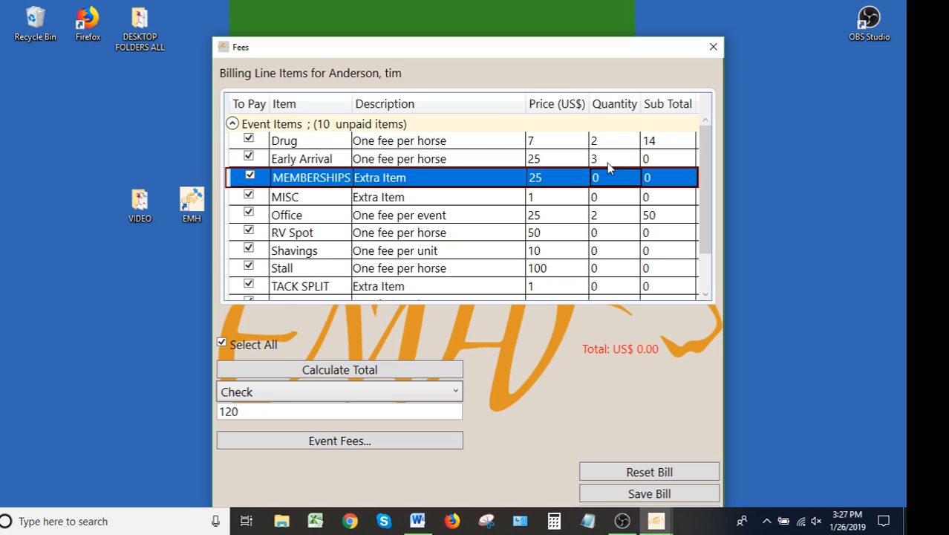
pyautogui.write('2')
pyautogui.press('Return')
pyautogui.press('Down')
pyautogui.press('Down')
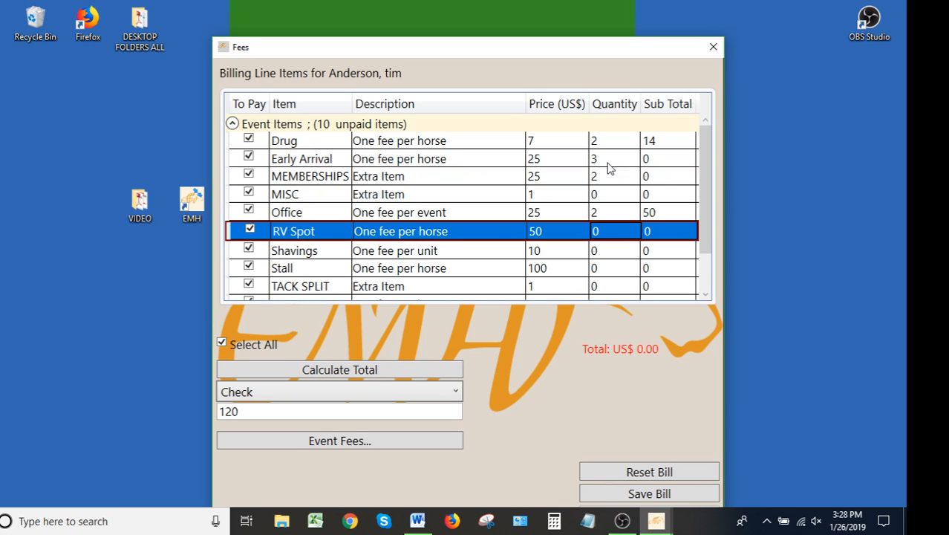
pyautogui.write('1')
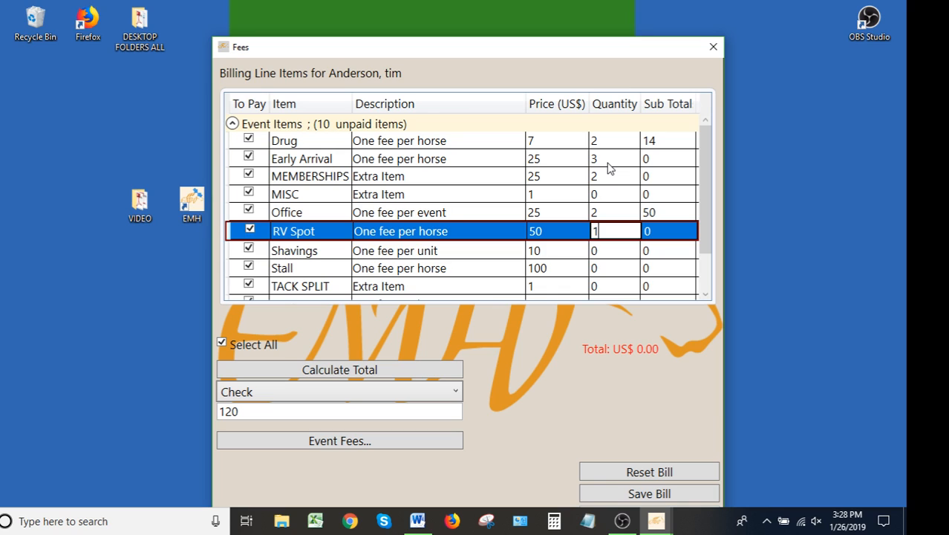
pyautogui.press('Return')
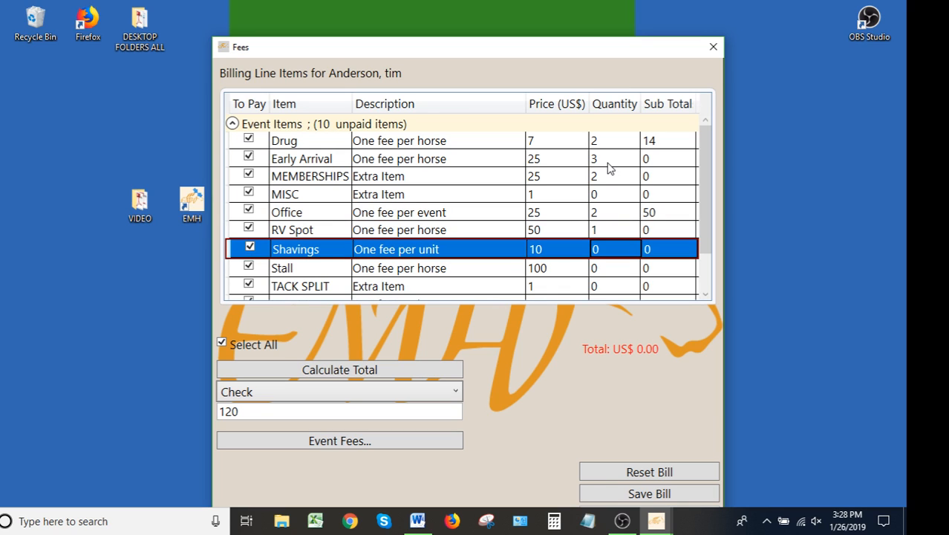
# Set the event item quantities to 15 for Shavings, 3 for Stall, 25 for TACK SPLIT and 5 for Warmup.
pyautogui.write('15')
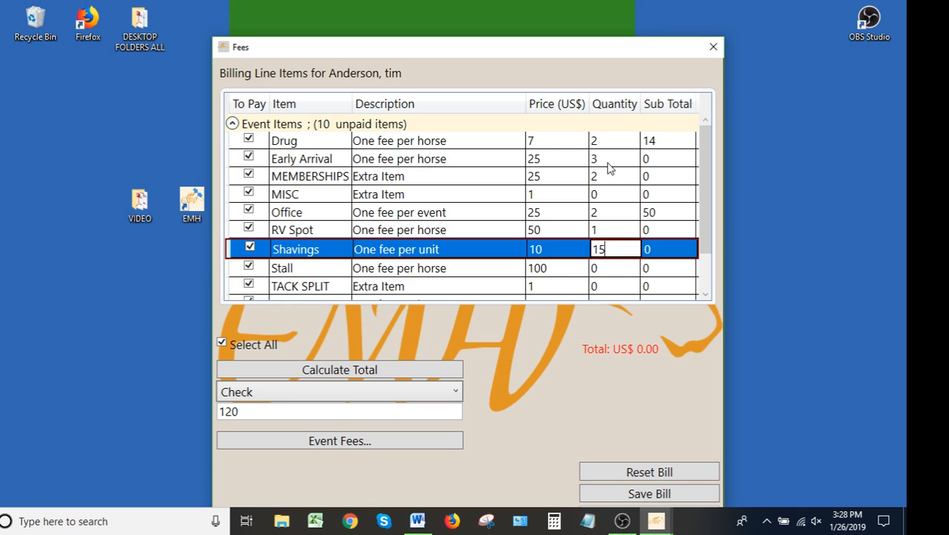
pyautogui.press('Return')
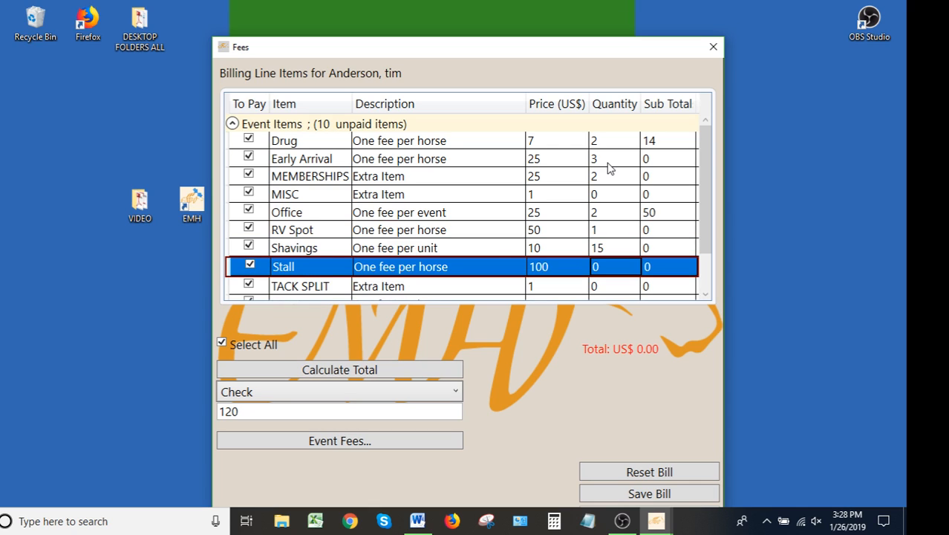
pyautogui.write('3')
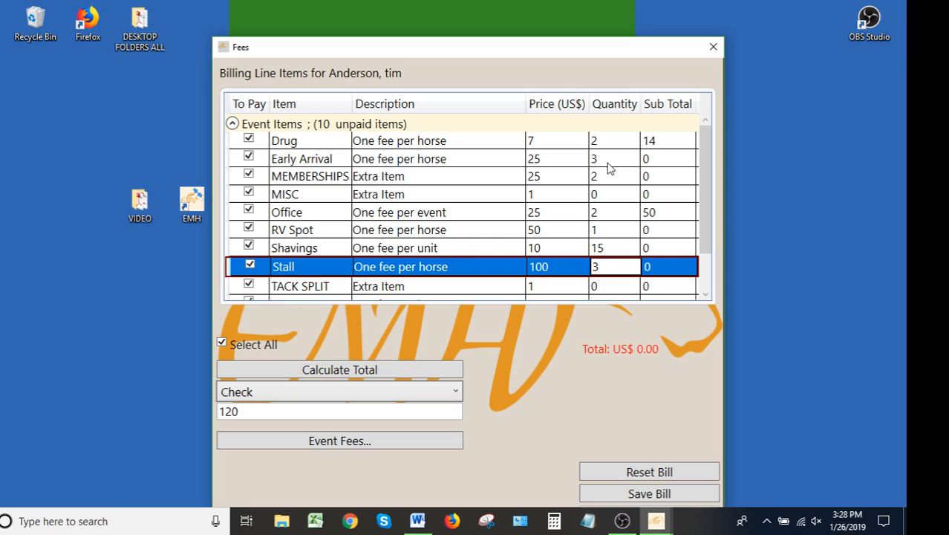
pyautogui.press('Return')
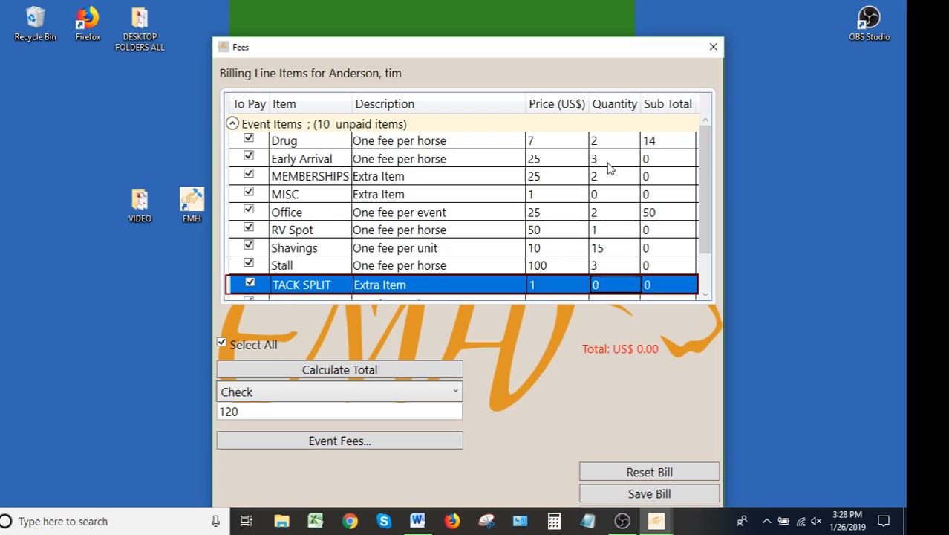
pyautogui.write('25')
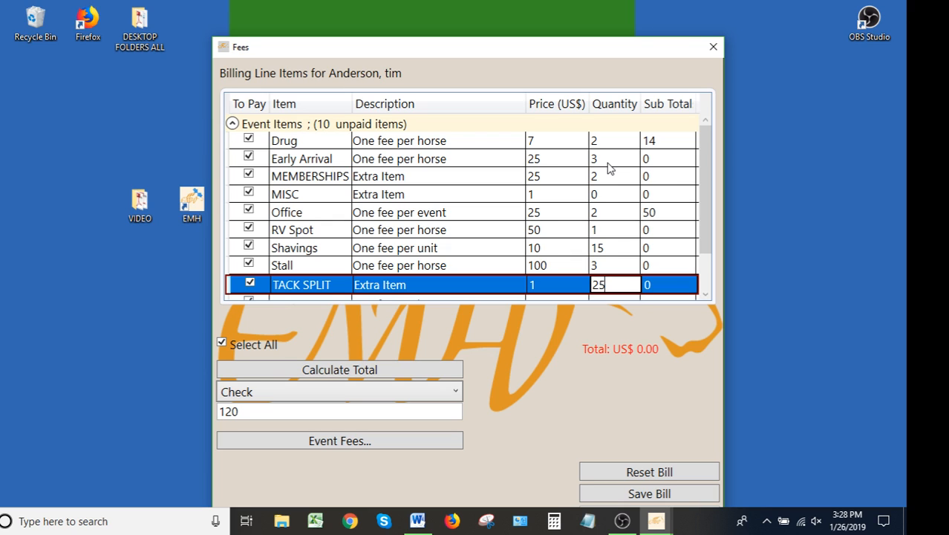
pyautogui.press('Return')
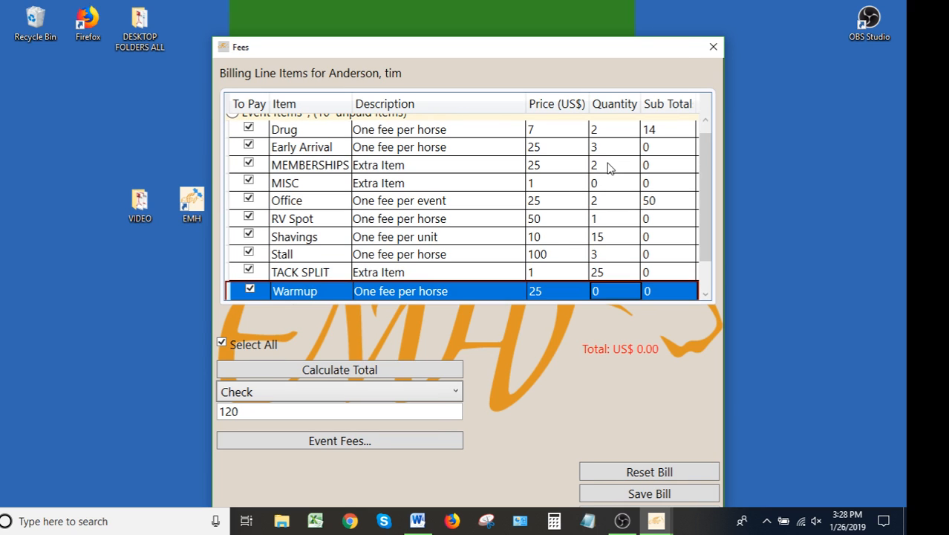
pyautogui.write('5')
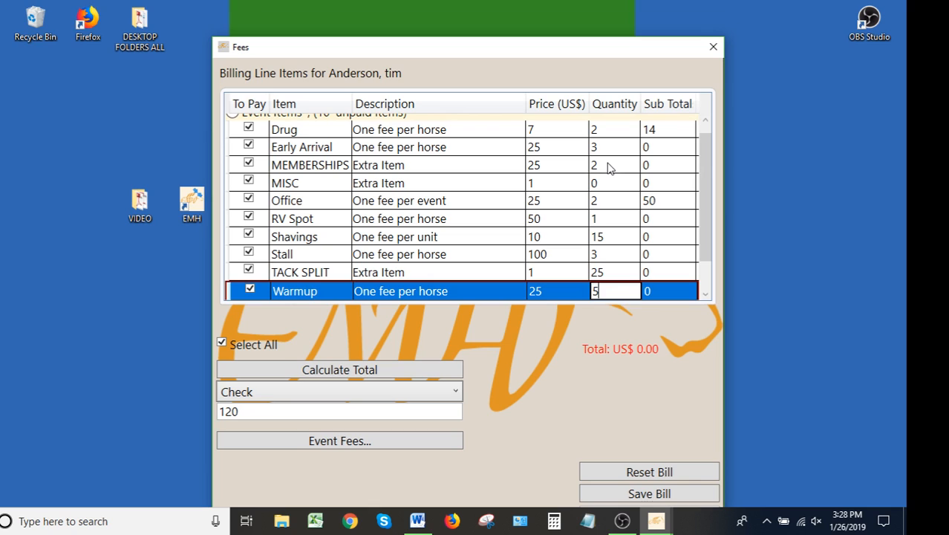
pyautogui.press('Return')
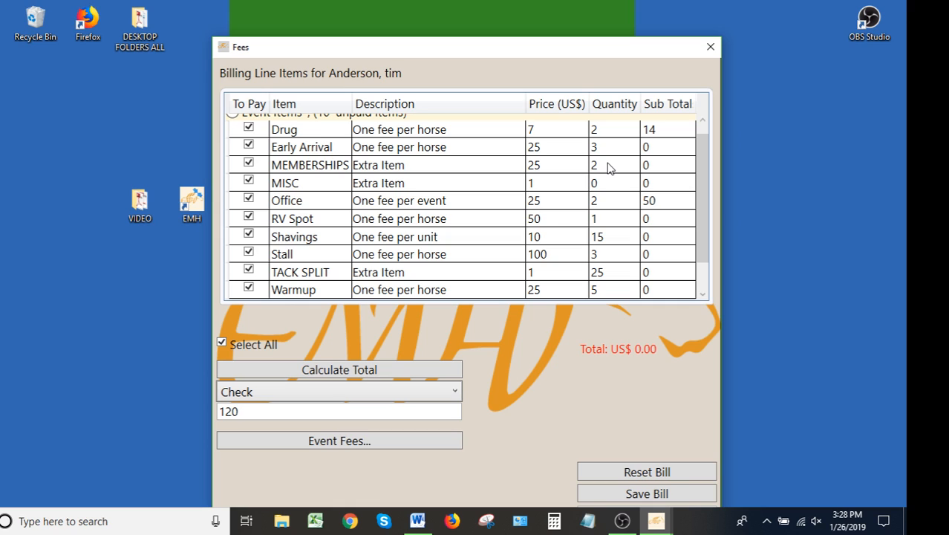
# Review the King Kanduit and A & B Boogie By The Bar line items, and close the bill and the management window.
pyautogui.scroll(1, 234, 128)
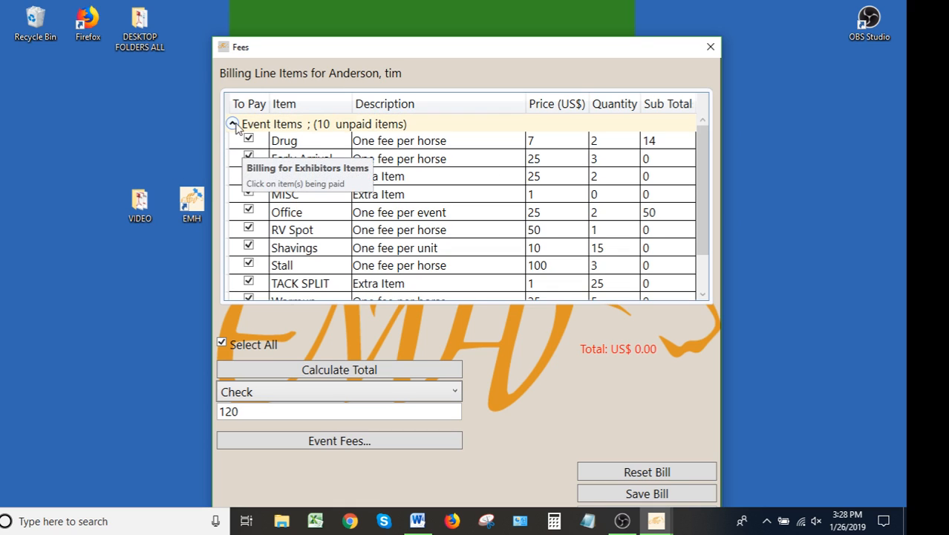
pyautogui.click(233, 125)
pyautogui.click(232, 142)
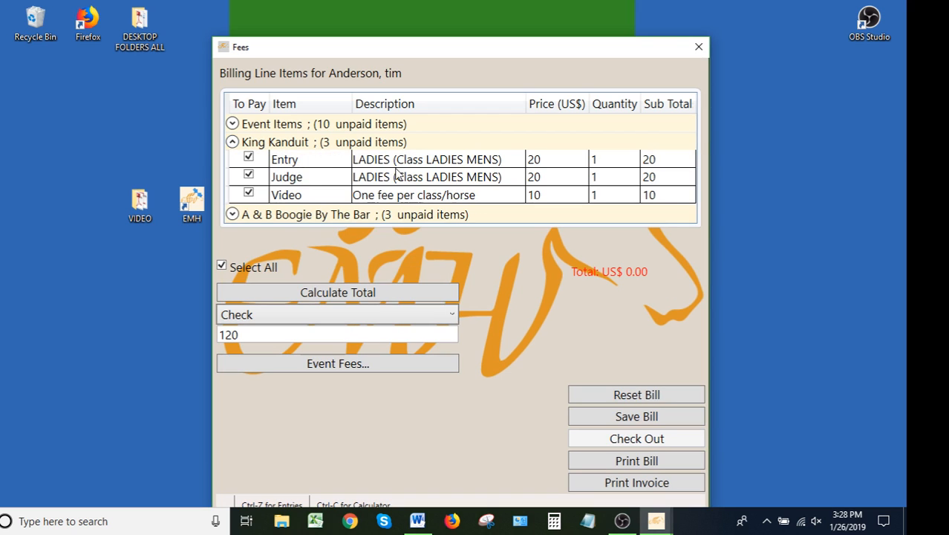
pyautogui.click(232, 142)
pyautogui.click(231, 160)
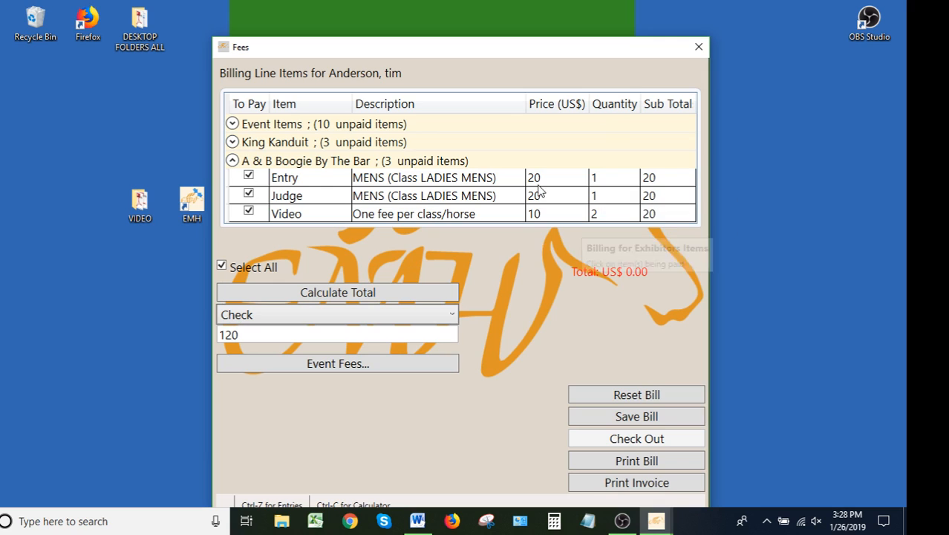
pyautogui.click(232, 161)
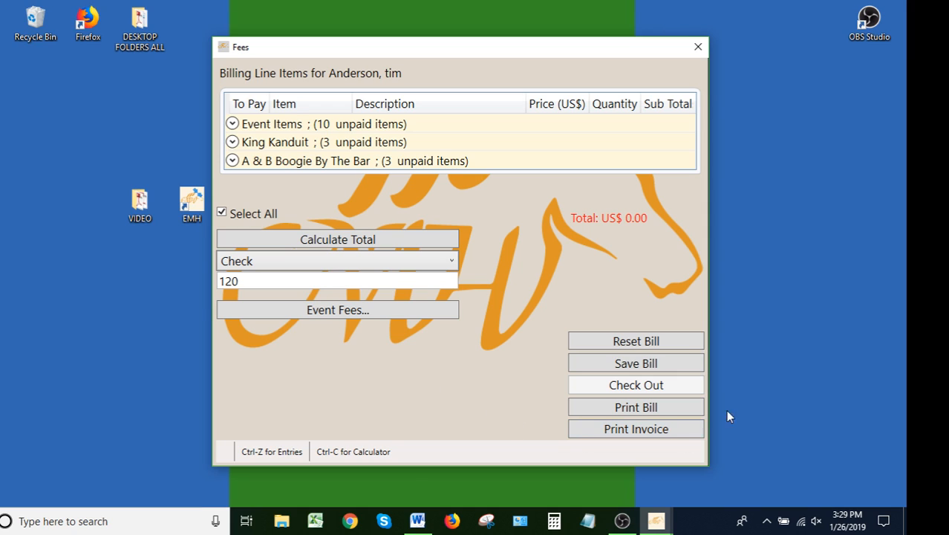
pyautogui.click(697, 47)
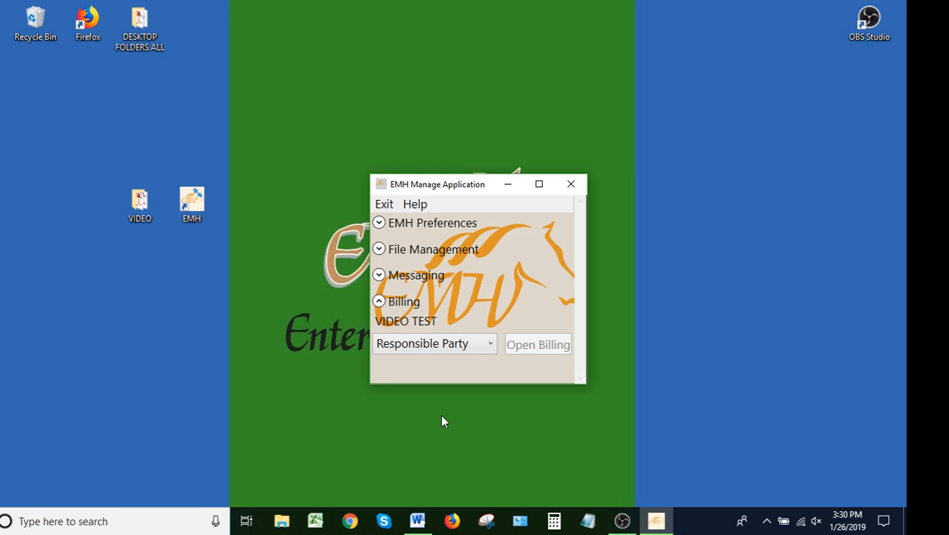
pyautogui.click(569, 185)
pyautogui.click(623, 520)
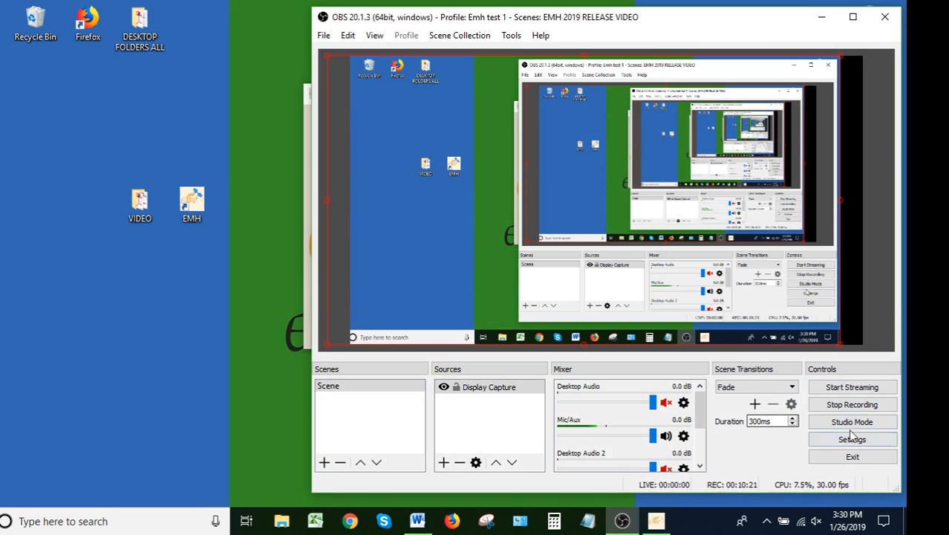